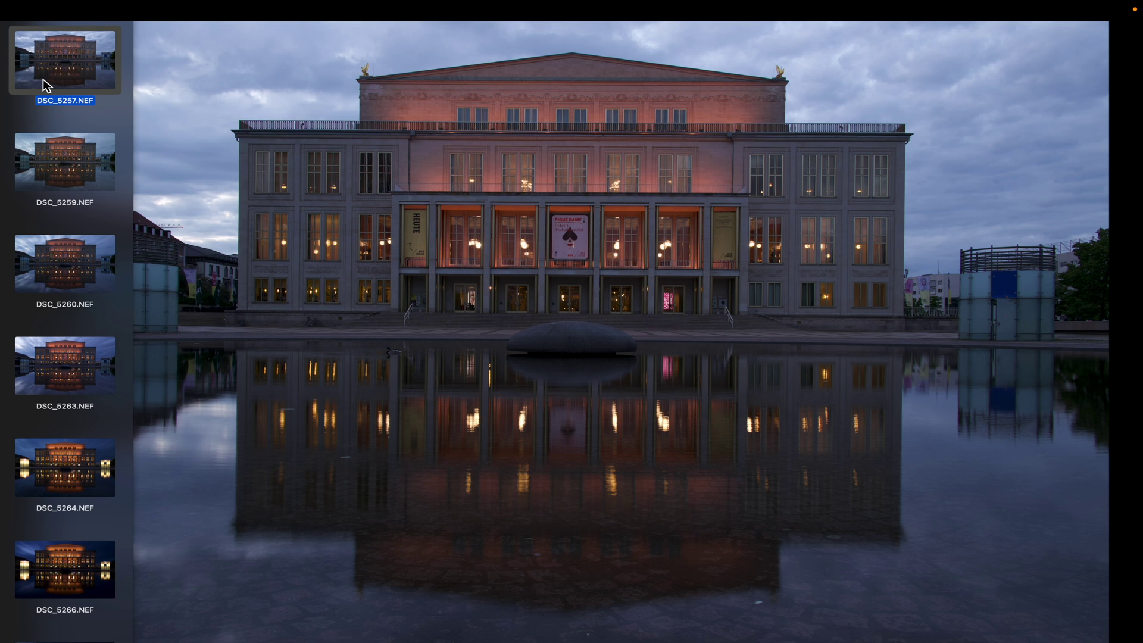
- Compare the NEF exposures DSC_5259 through DSC_5266 in Preview, ending on DSC_5264.NEF
key("Down")
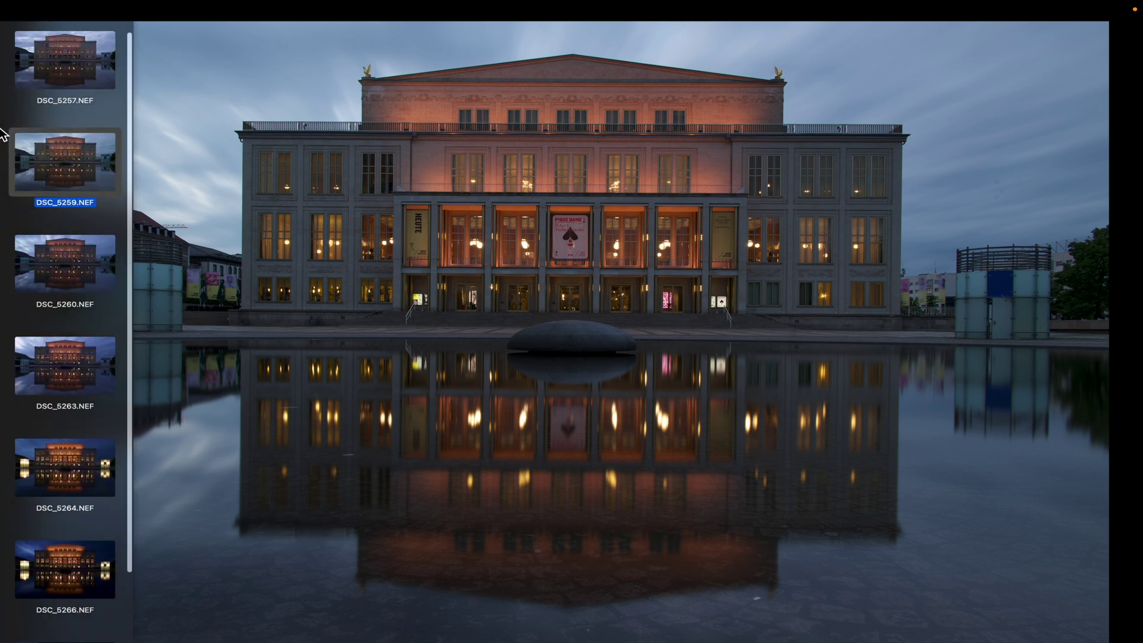
key("Down")
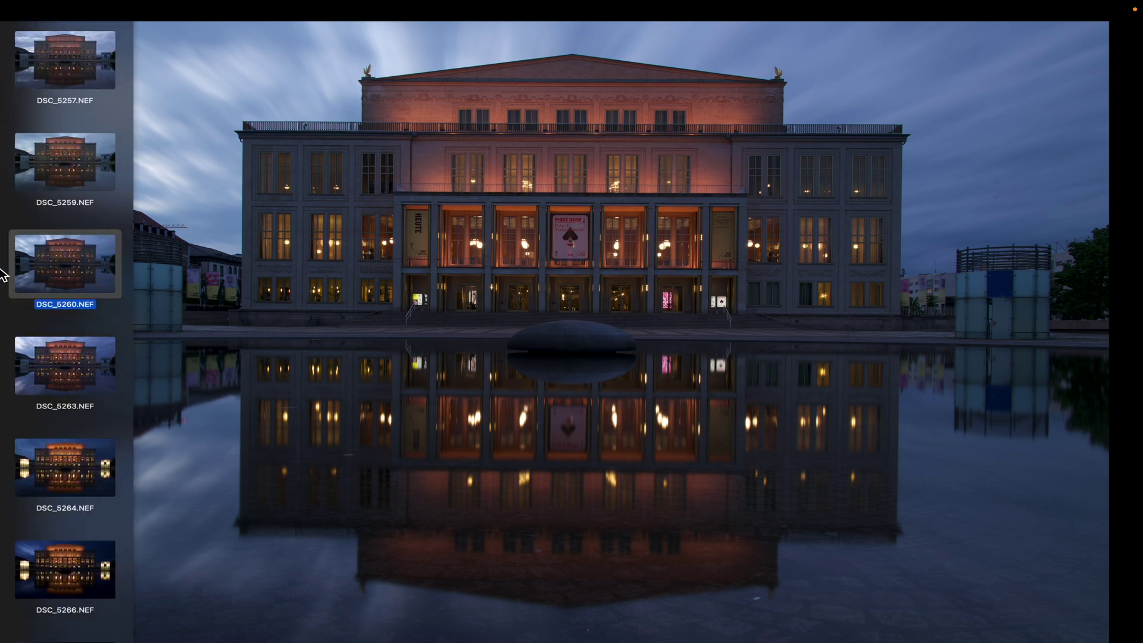
key("Down")
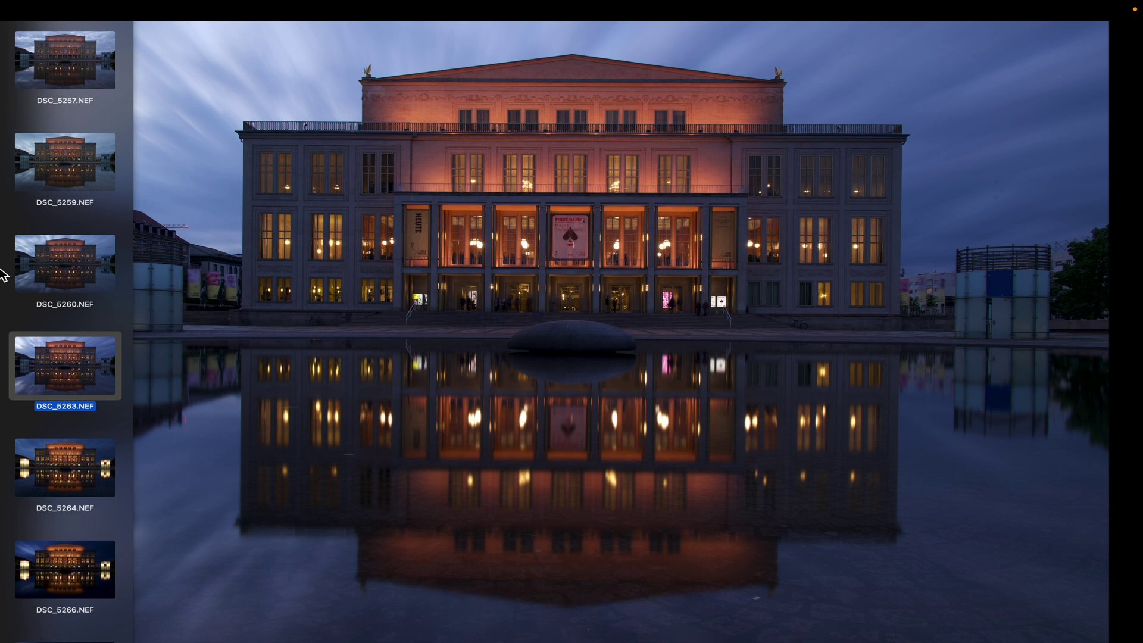
key("Down")
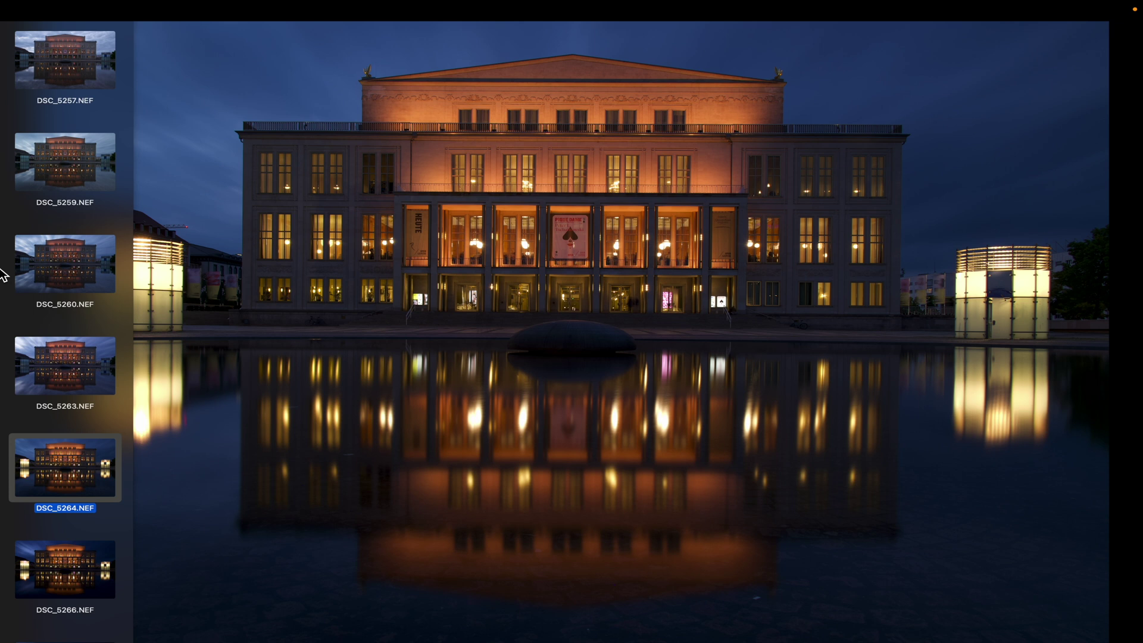
key("Down")
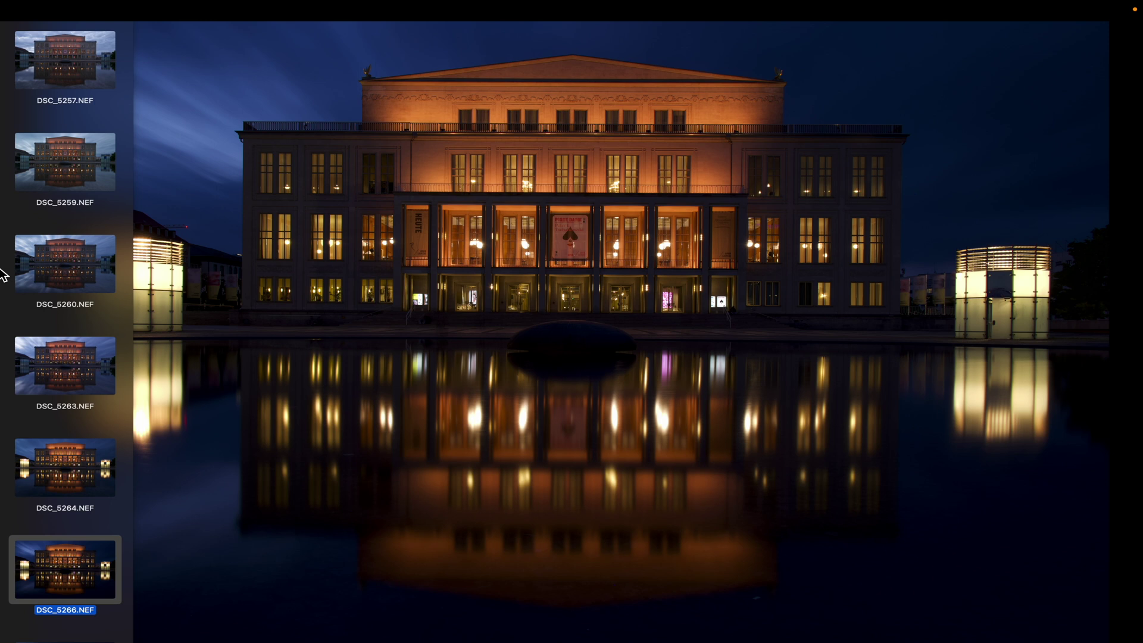
key("Up")
key("Up")
key("Up")
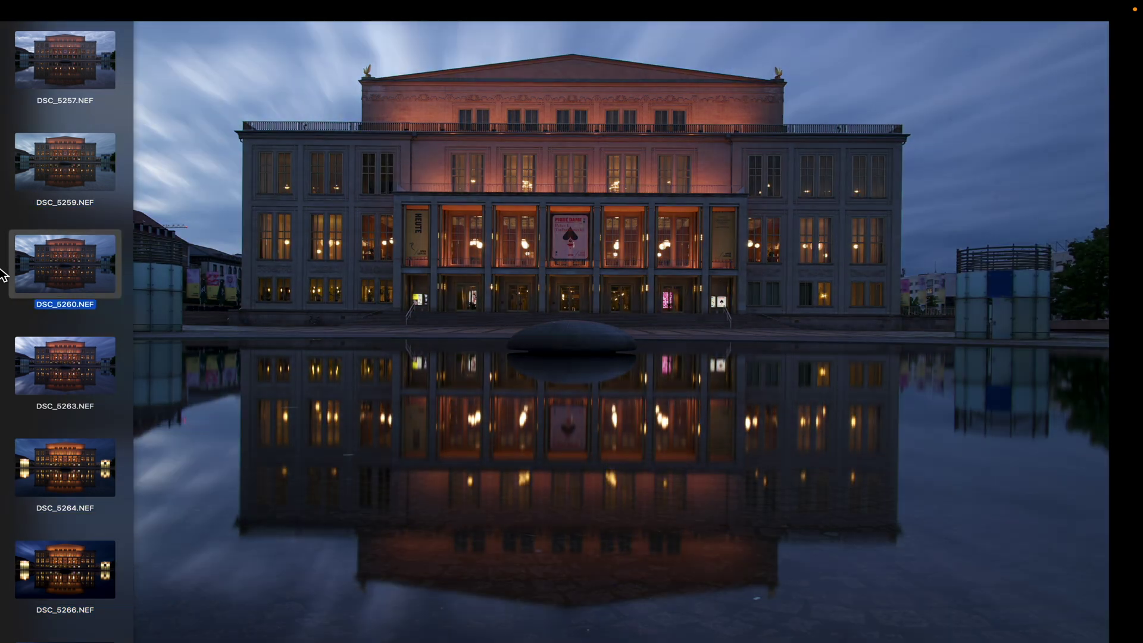
key("Down")
key("Down")
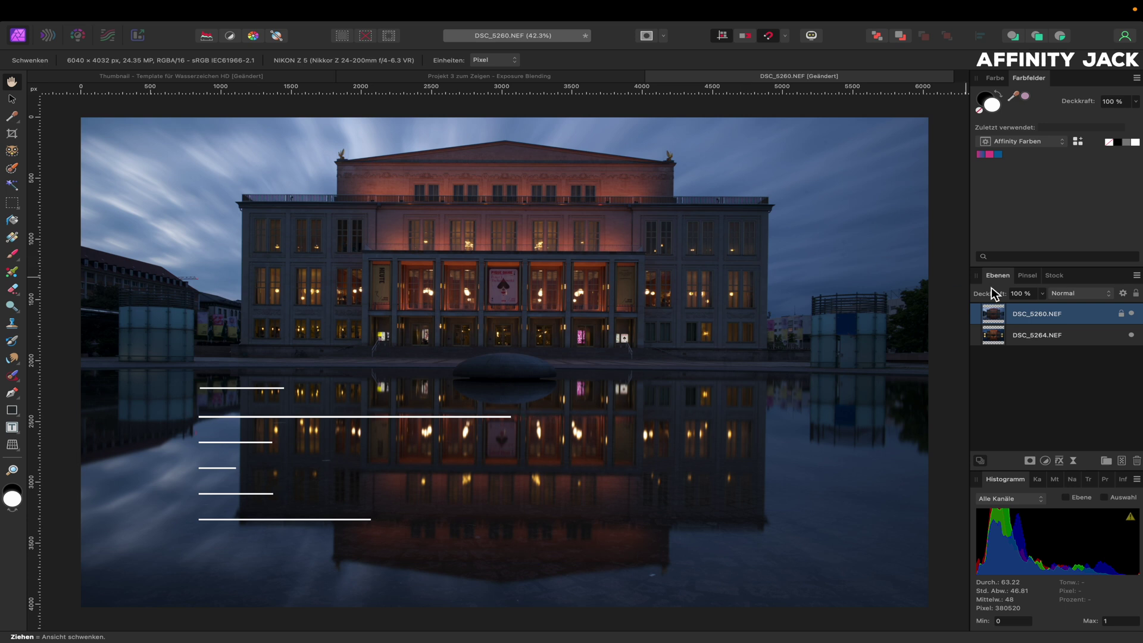
left_click(1132, 313)
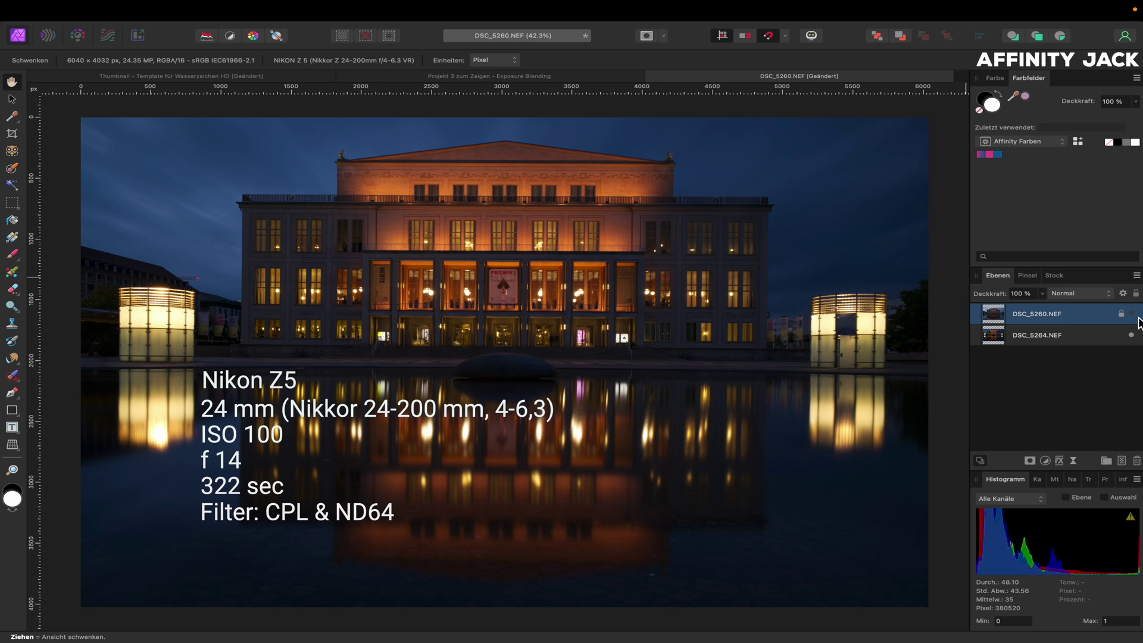
left_click(1131, 314)
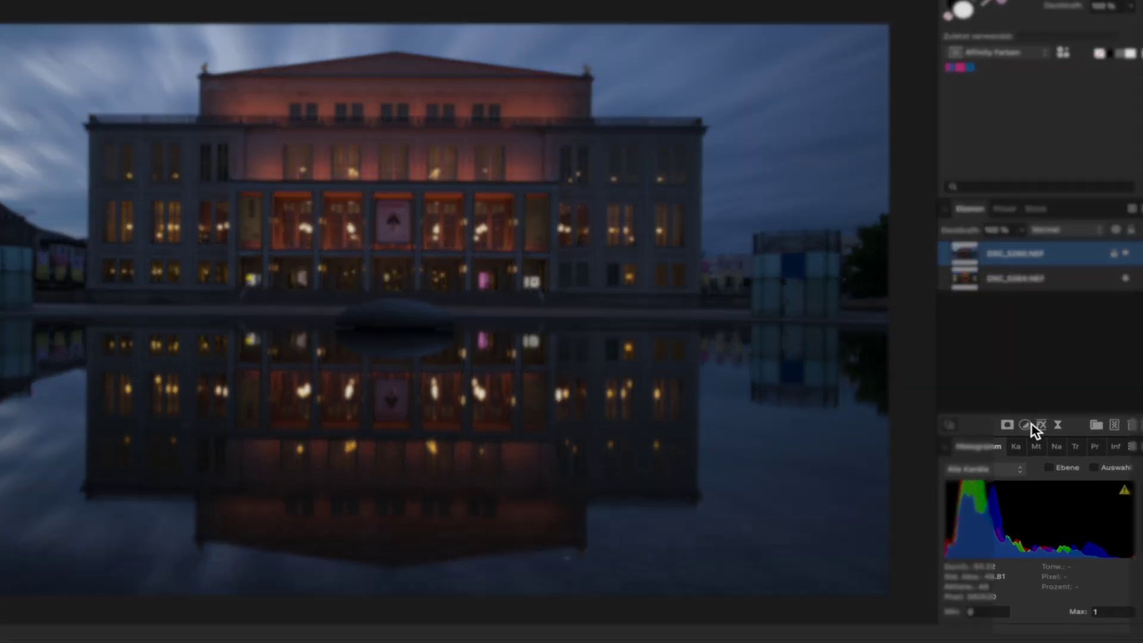
- Add a Brightness / Contrast adjustment layer set to 40 % brightness and 20 % contrast
left_click(1045, 460)
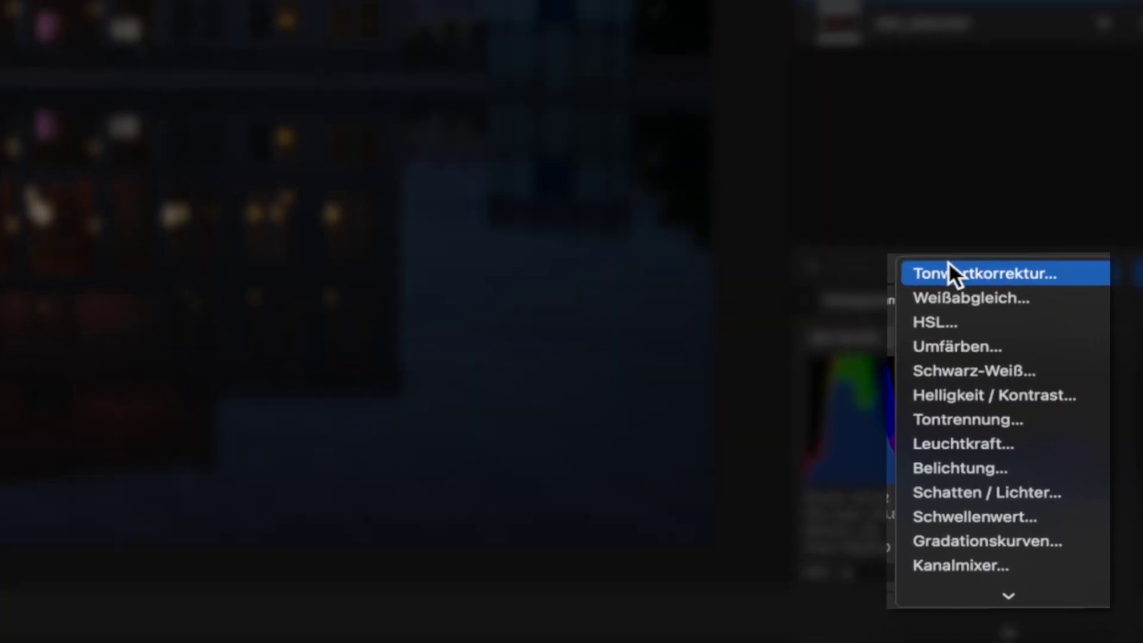
left_click(975, 398)
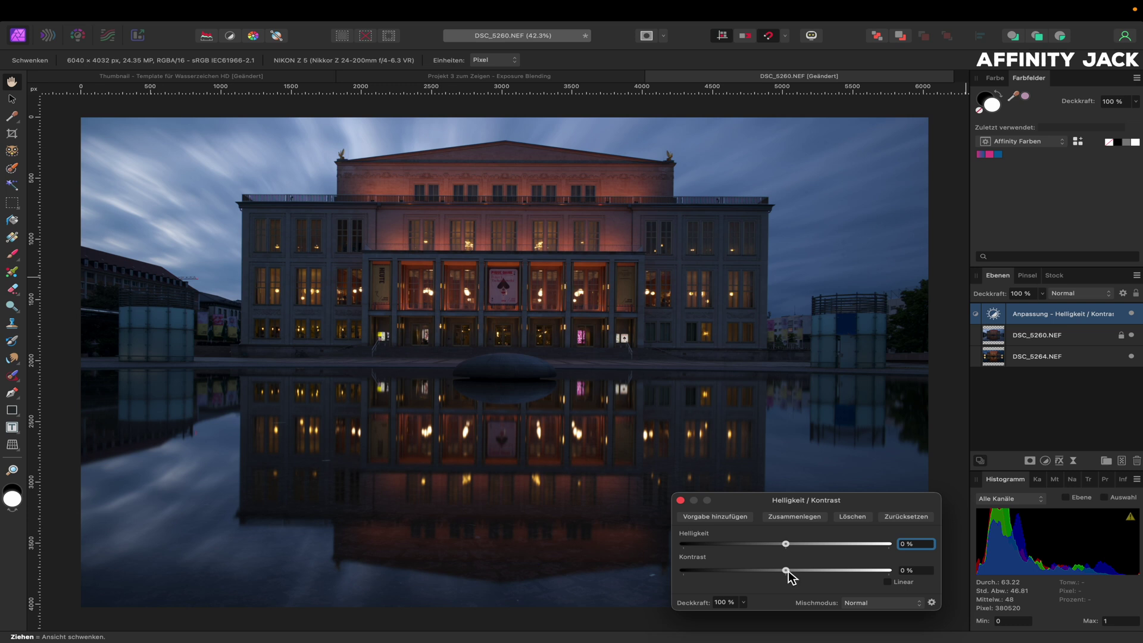
left_click_drag(787, 571, 803, 572)
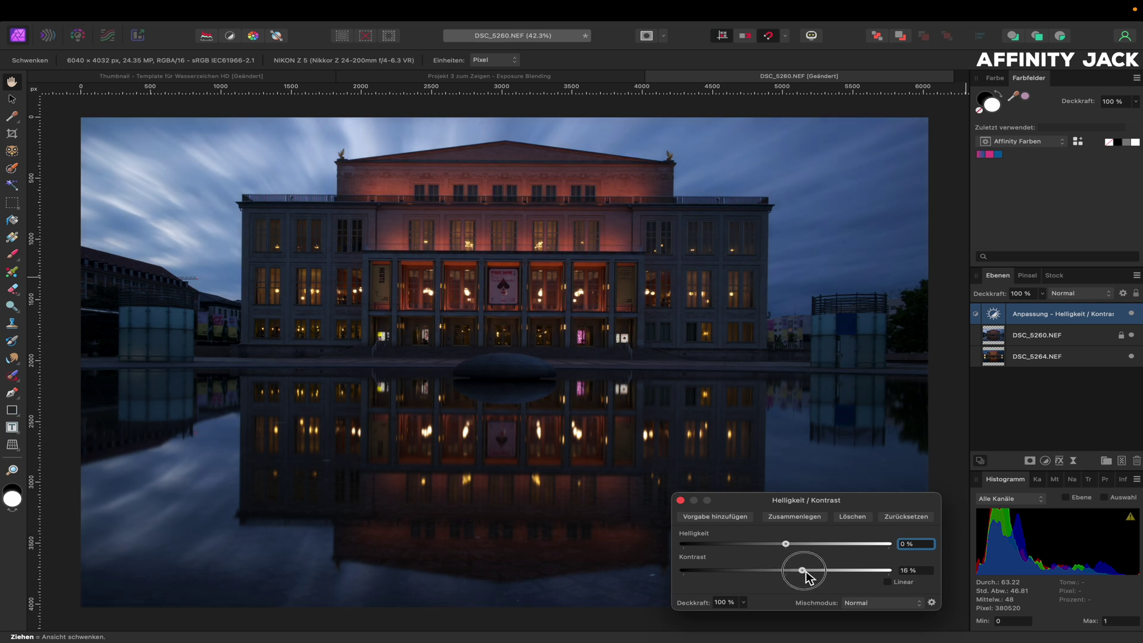
mouse_move(804, 571)
left_mouse_down()
mouse_move(799, 544)
mouse_move(829, 546)
left_mouse_up()
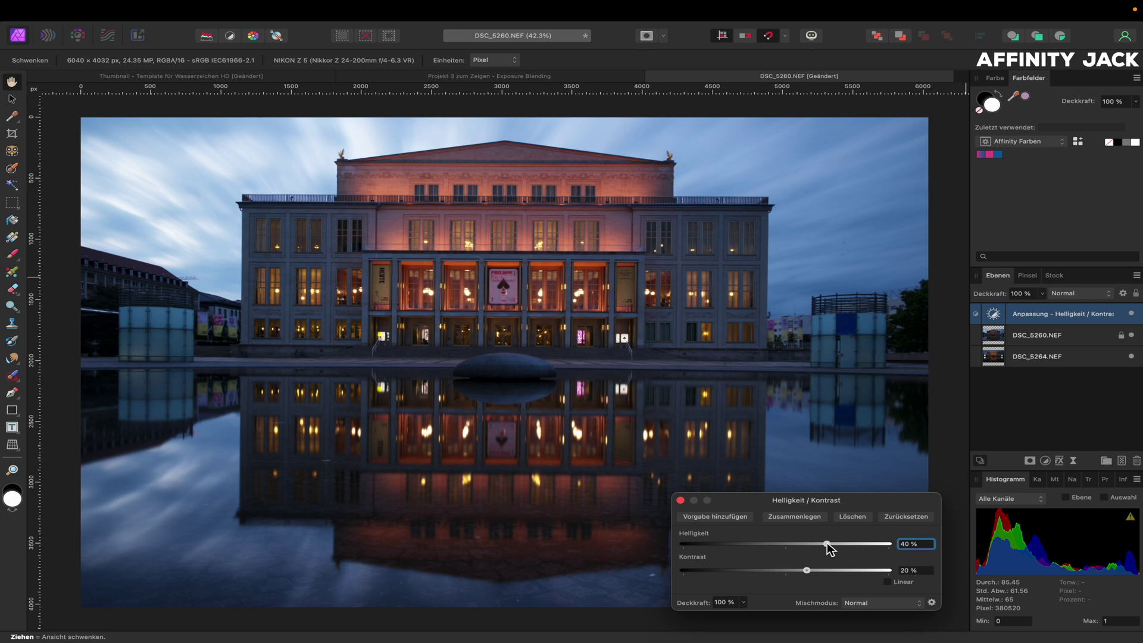
left_click(680, 500)
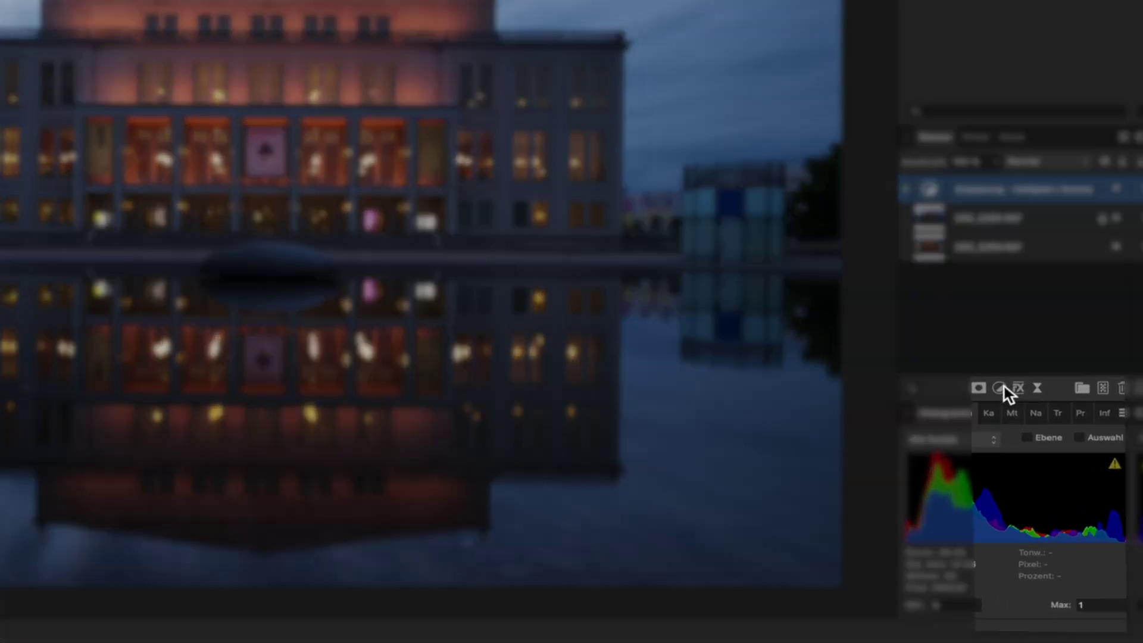
- Add a second Brightness / Contrast layer at 29 % brightness with its mask inverted to black
left_click(1045, 460)
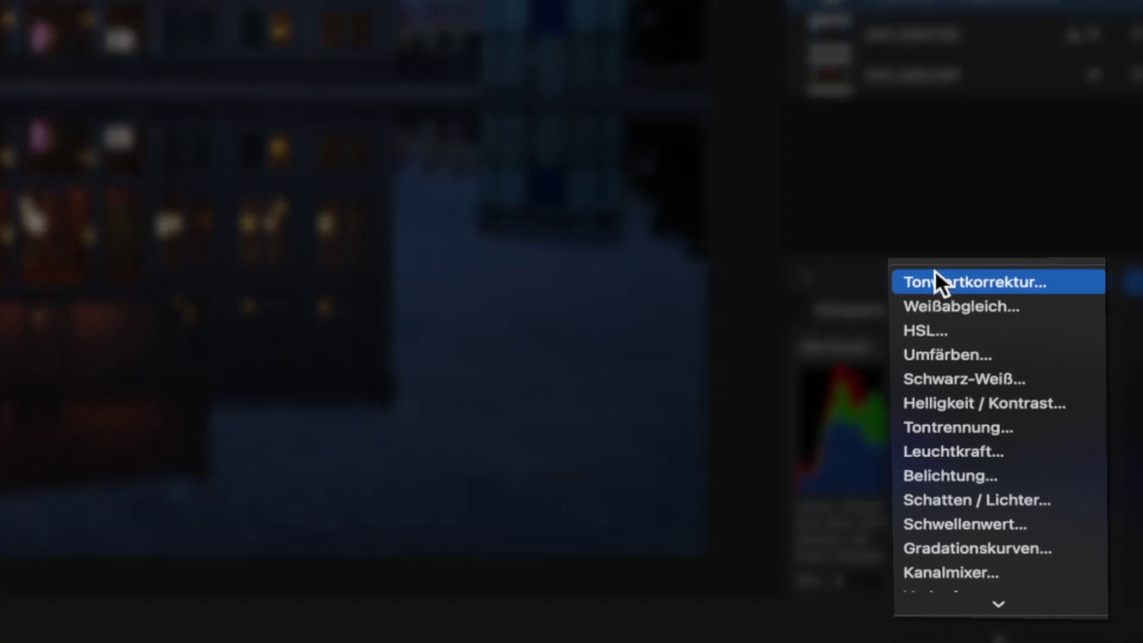
left_click(967, 404)
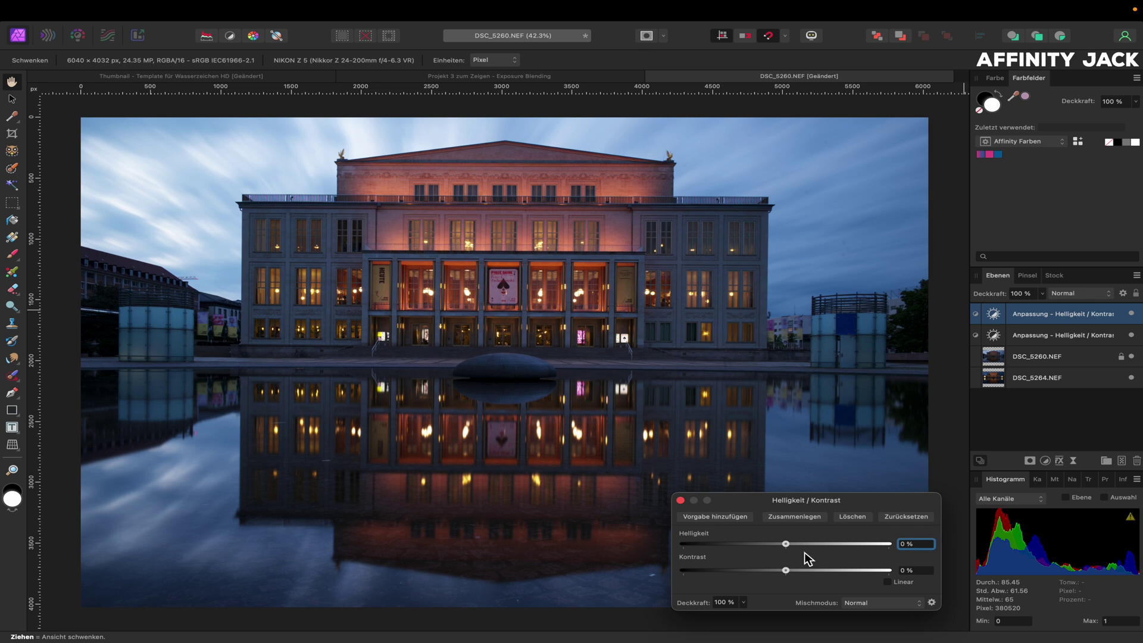
left_click(786, 543)
left_click_drag(795, 545, 816, 544)
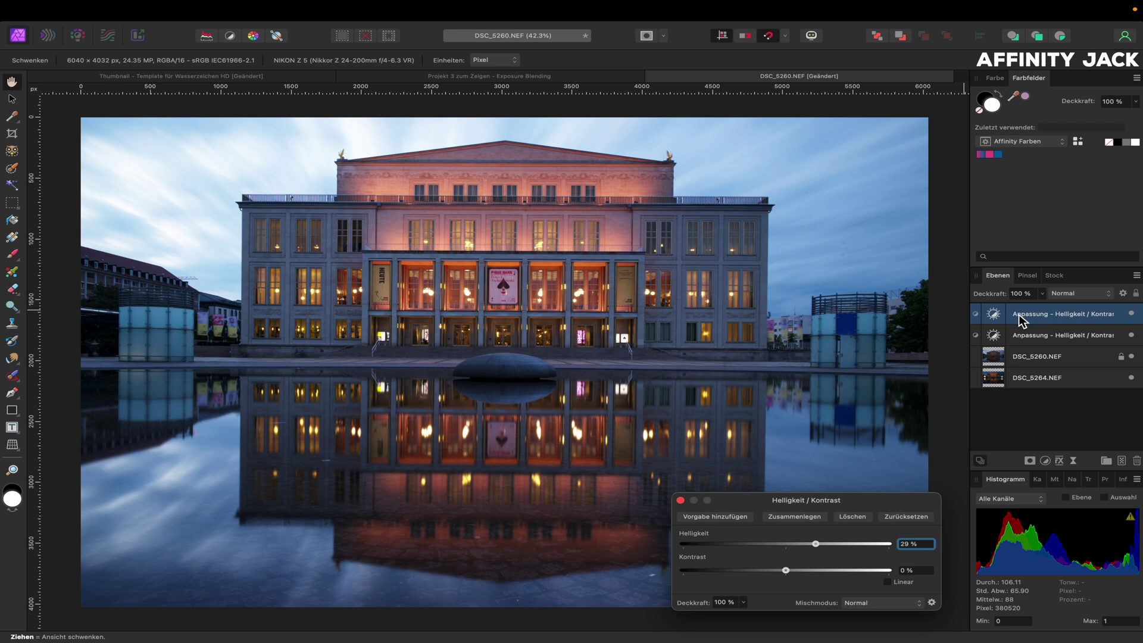
key("super+i")
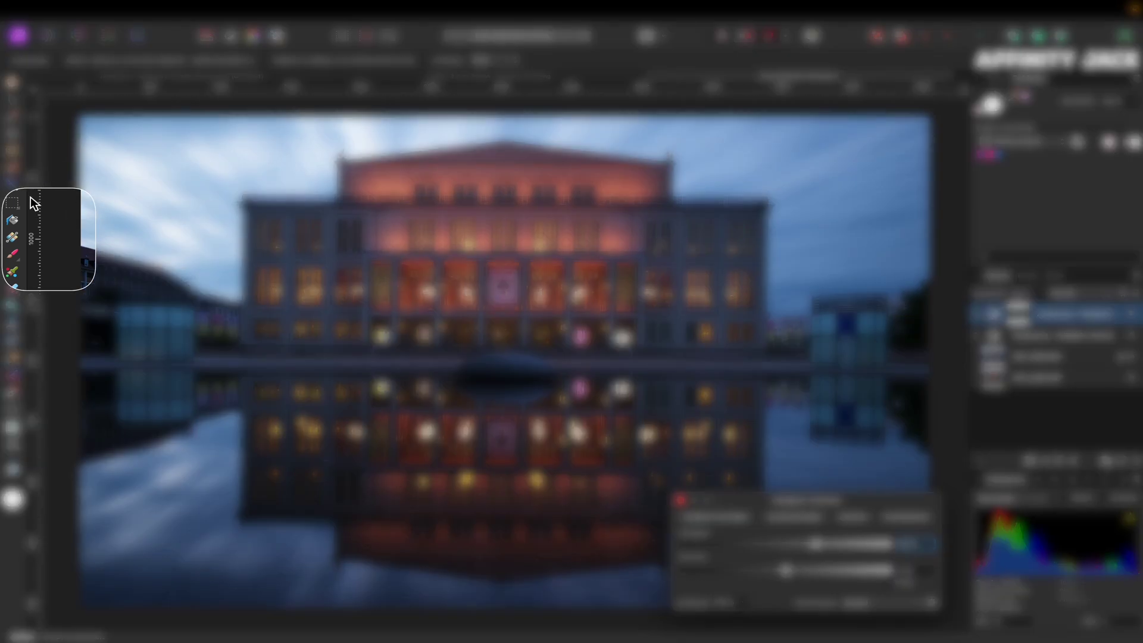
- Switch to the Gradient tool with the Elliptical type on the brightness layer's mask
left_click(11, 238)
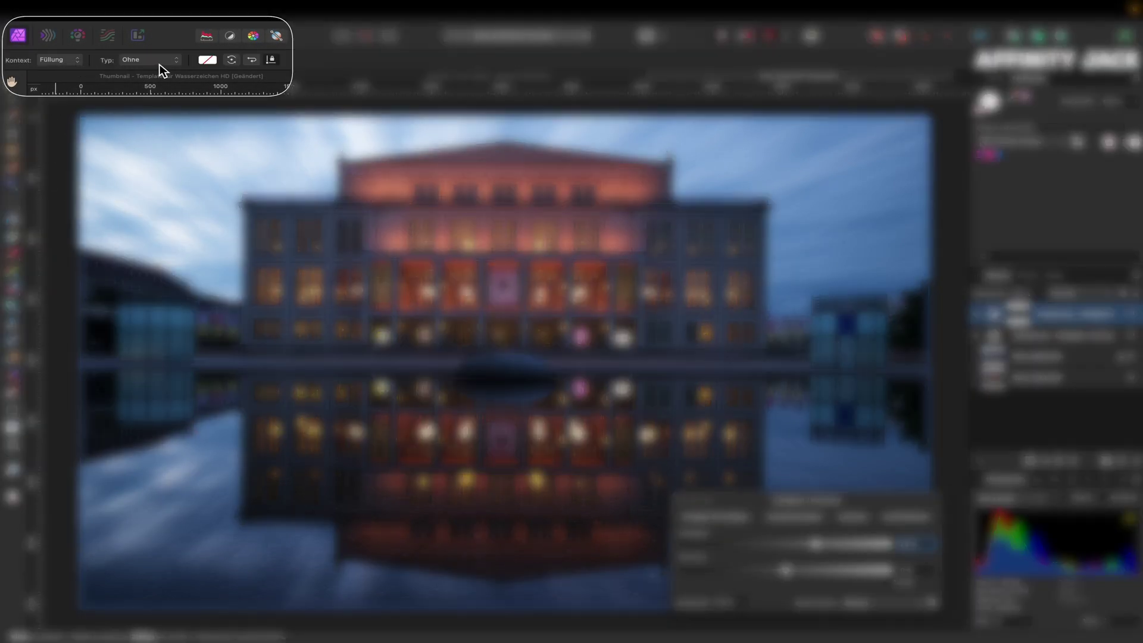
left_click(172, 62)
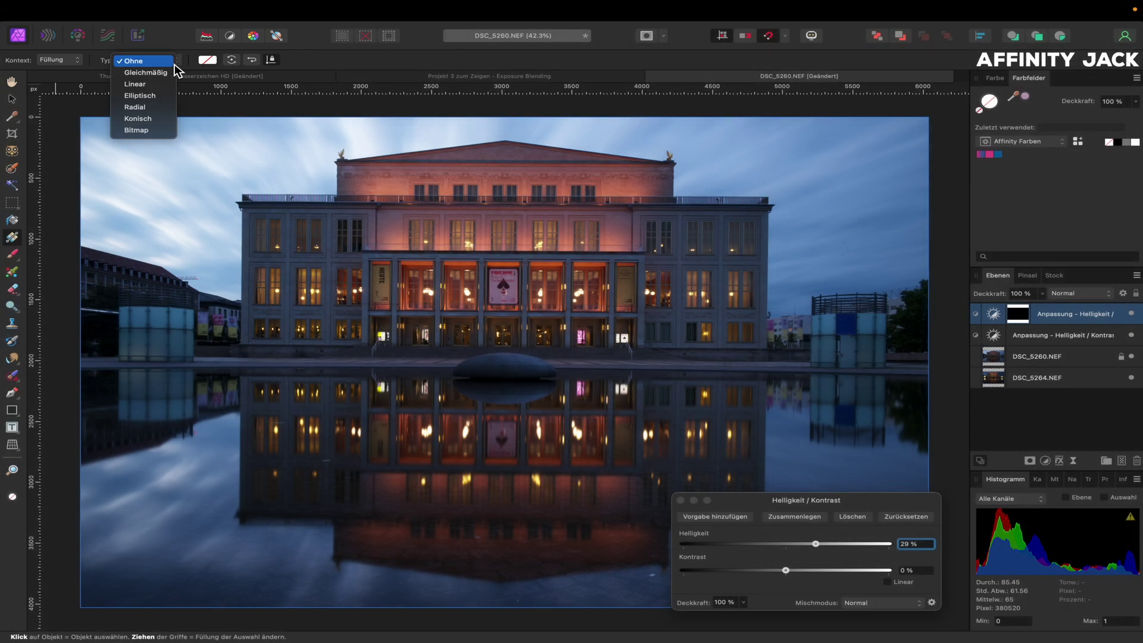
left_click(139, 96)
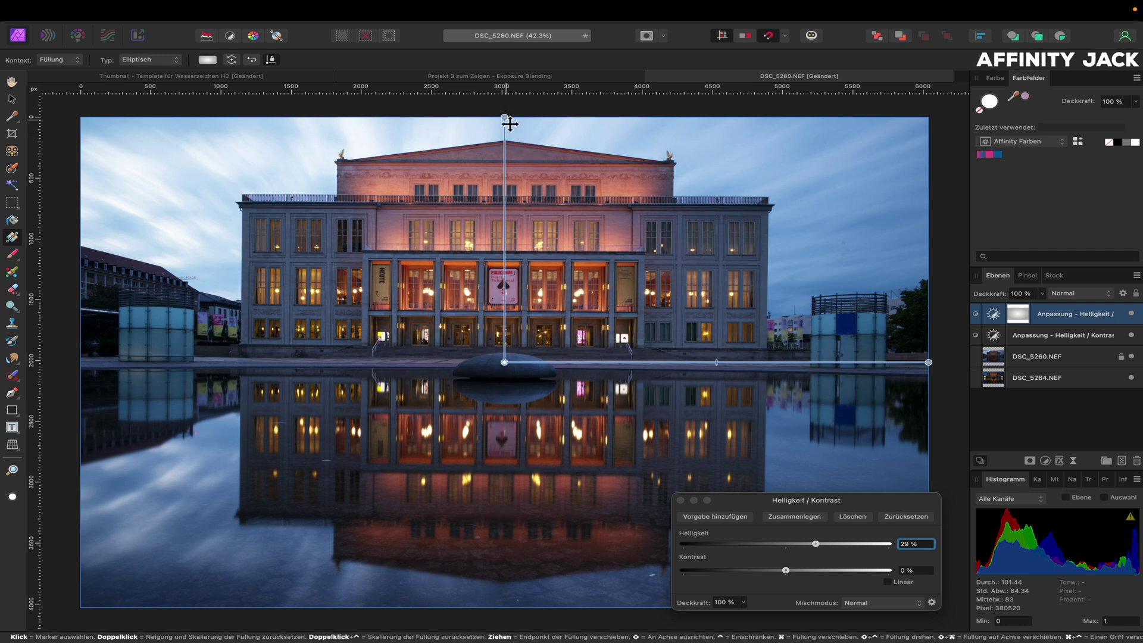
left_click(505, 119)
- Make the gradient's outer stop black and fit its ellipse around the opera house facade
left_click(208, 61)
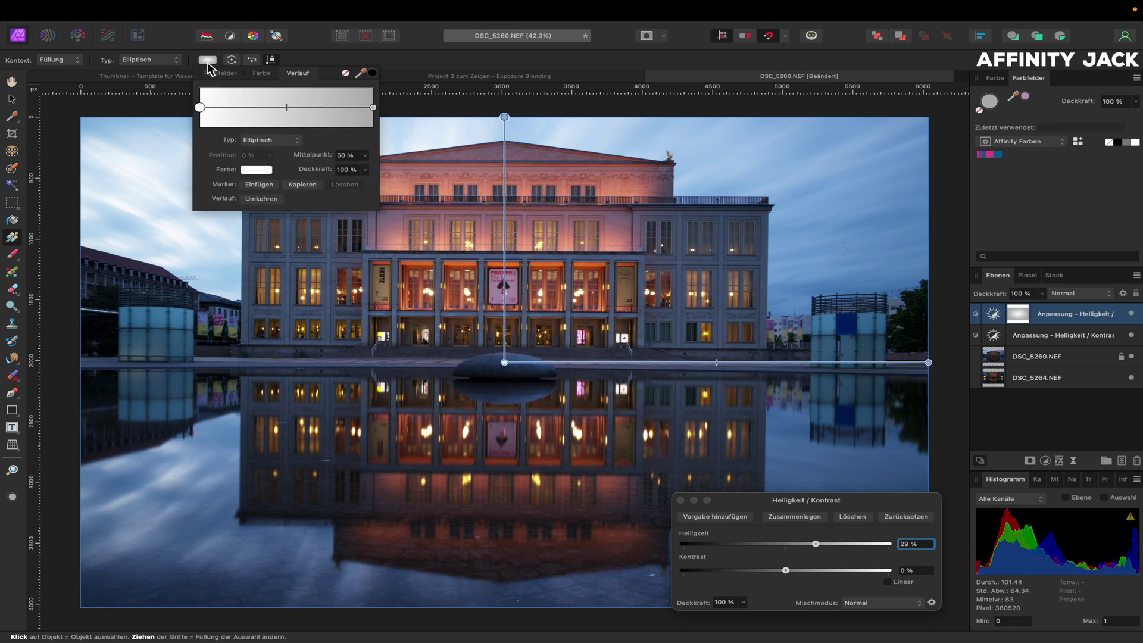
left_click(373, 108)
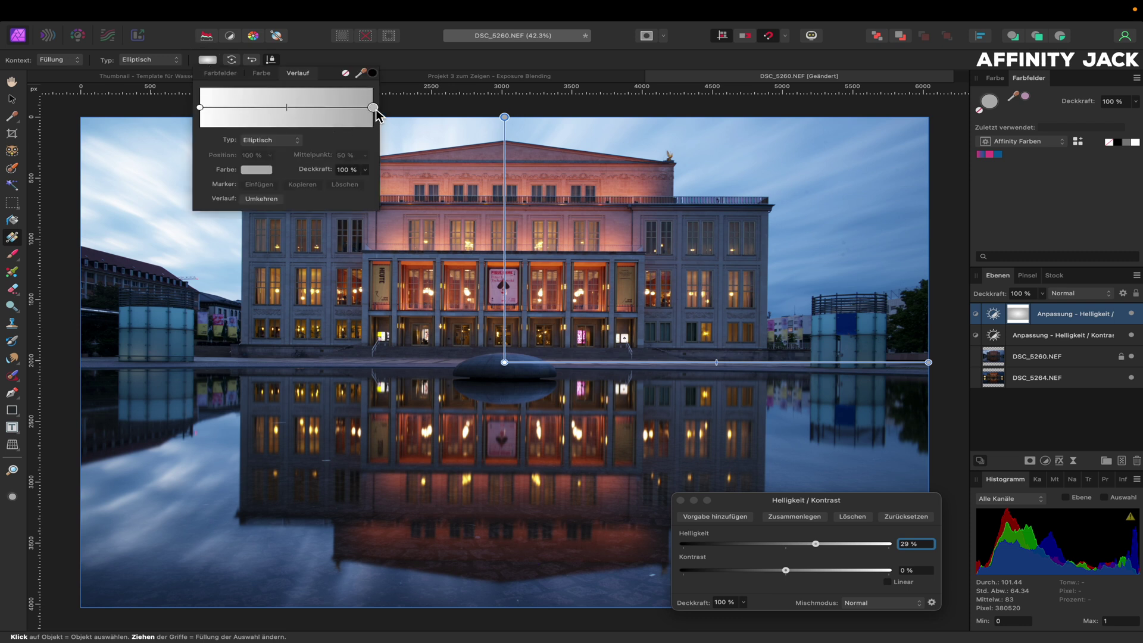
left_click(262, 170)
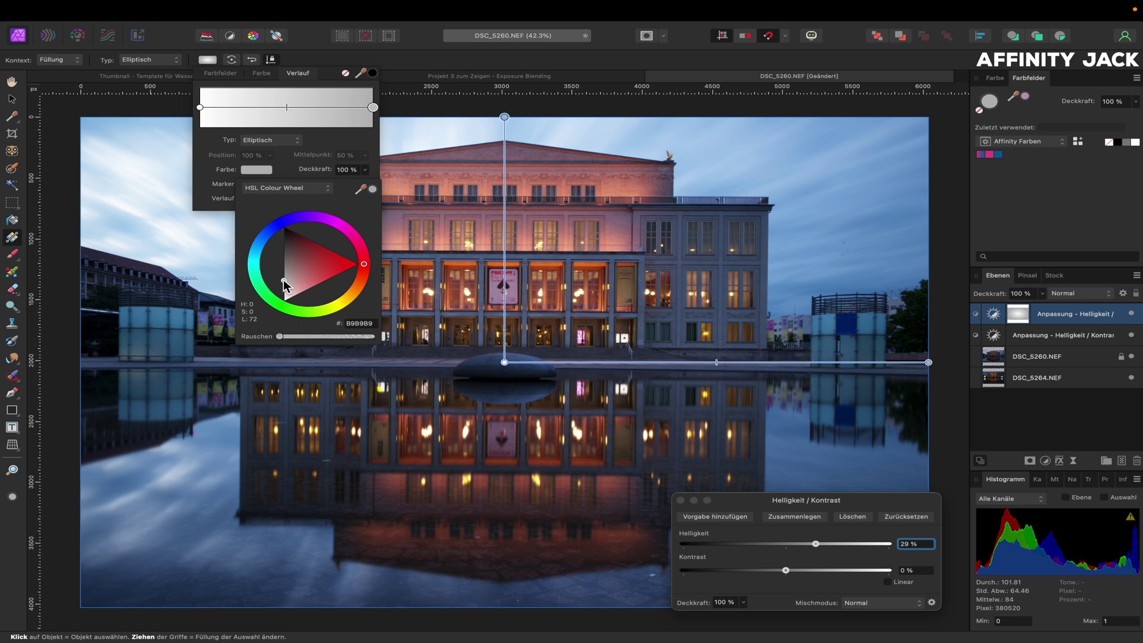
left_click_drag(284, 282, 285, 231)
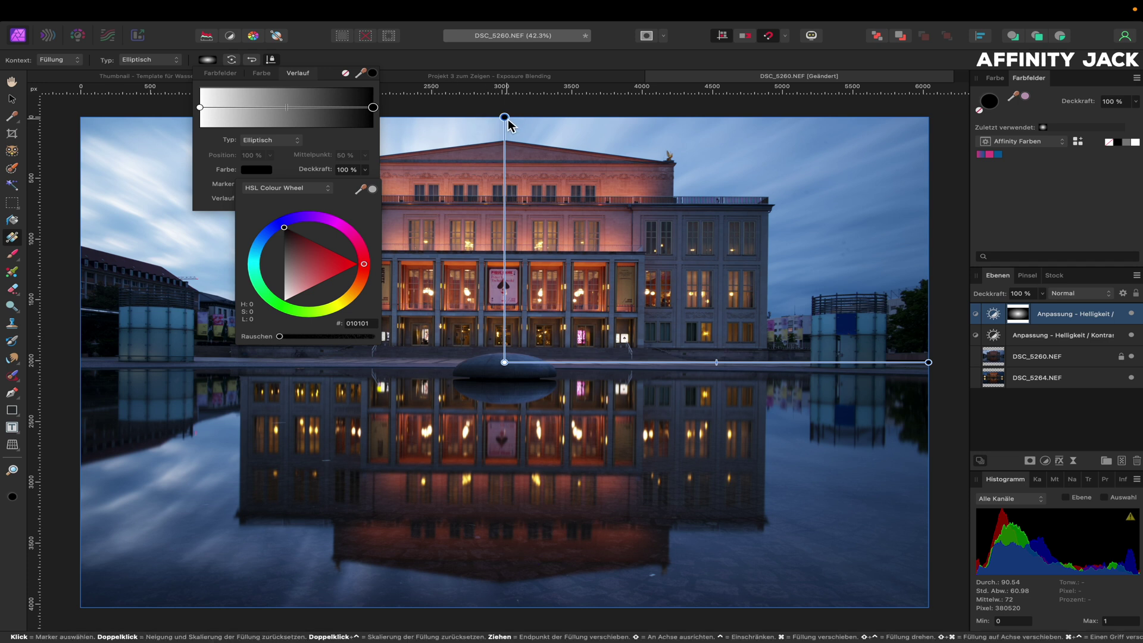
left_click_drag(508, 120, 504, 219)
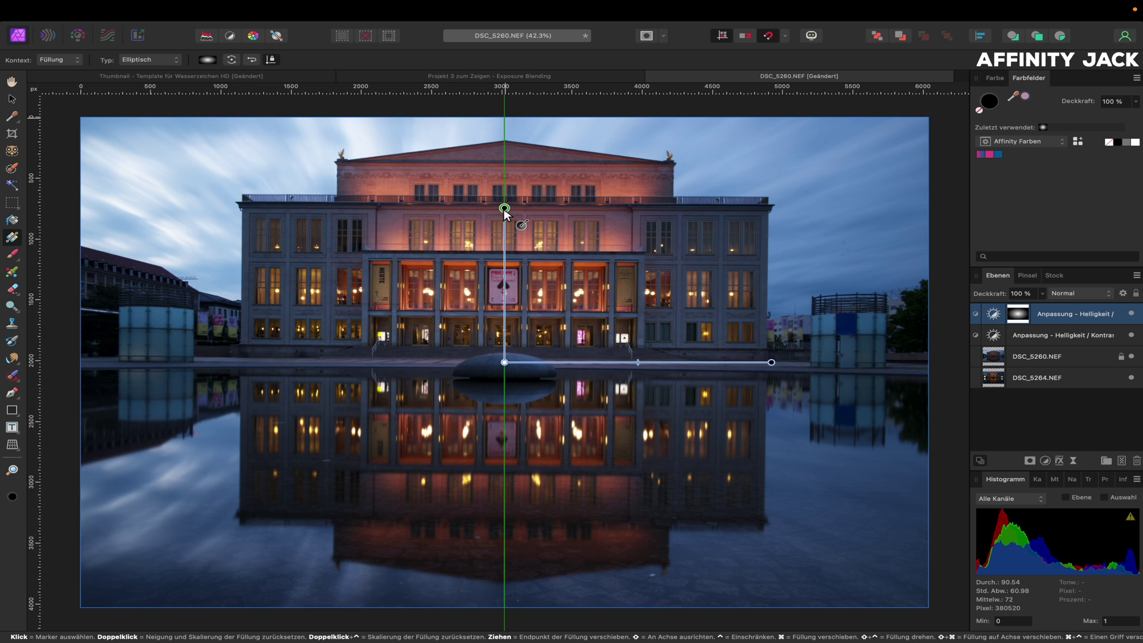
left_click_drag(504, 212, 507, 212)
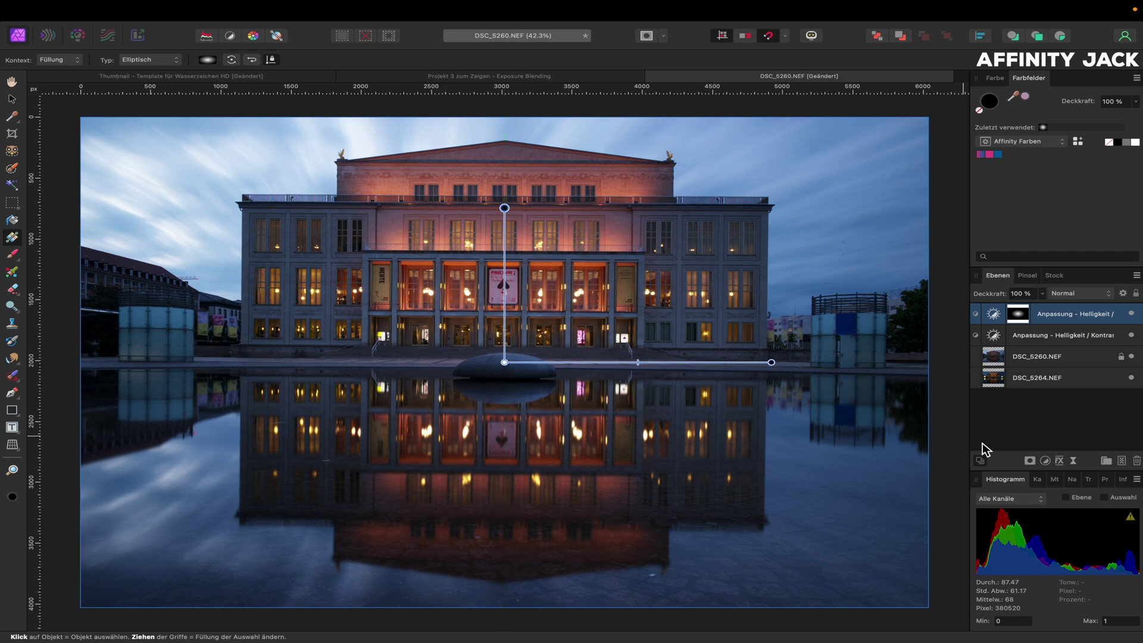
- Add a third Brightness / Contrast adjustment brightening the whole photo by 39 %
left_click(1045, 461)
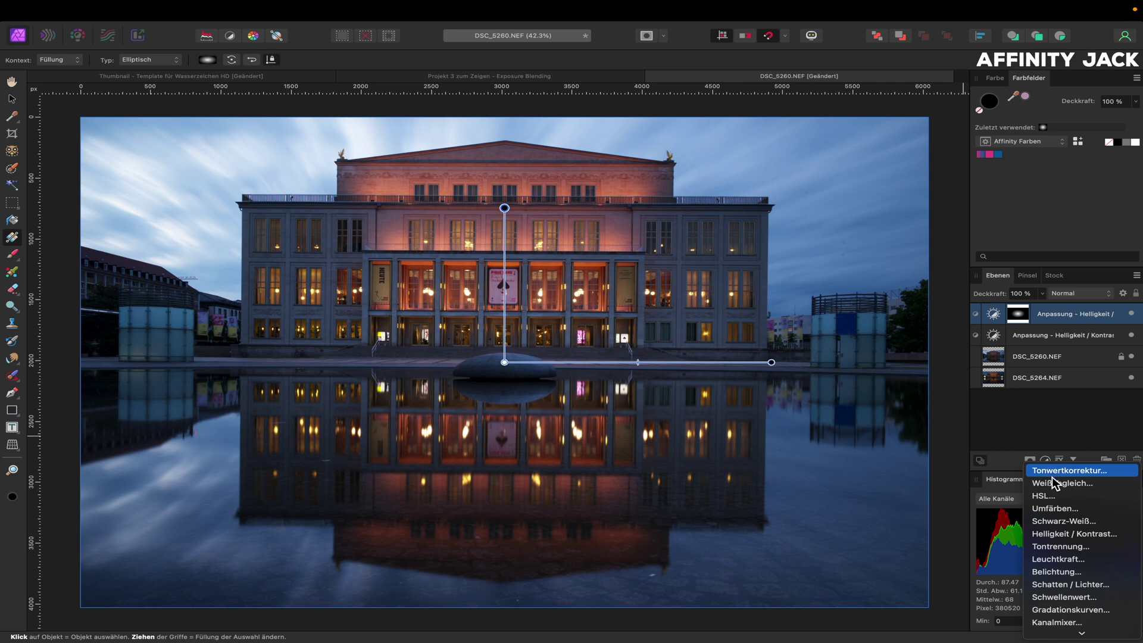
left_click(1056, 534)
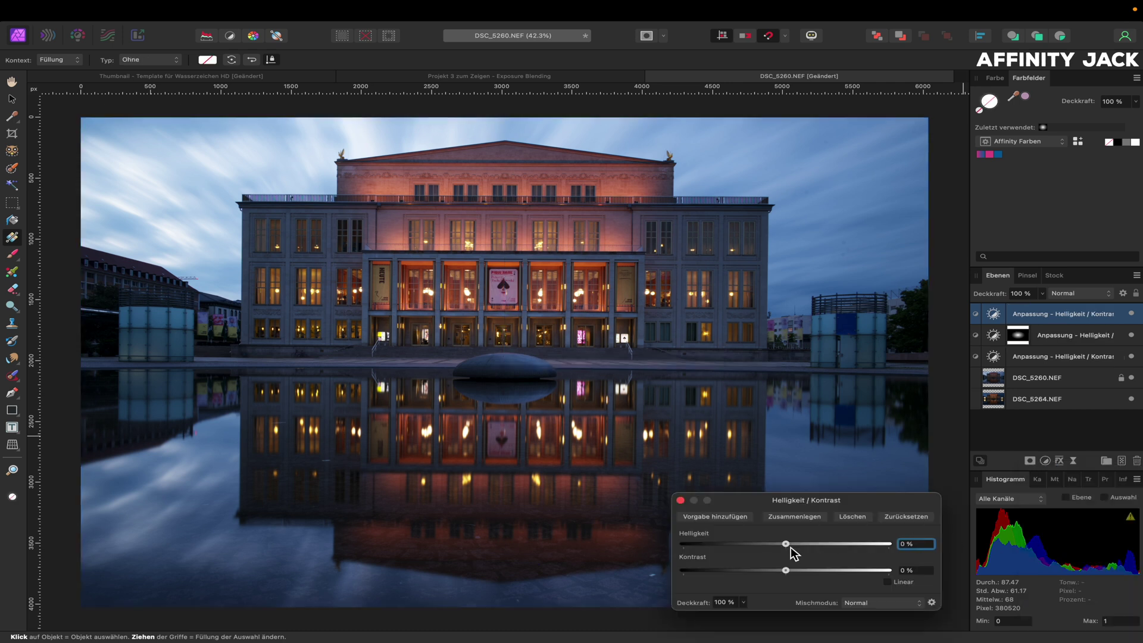
left_click_drag(785, 544, 829, 549)
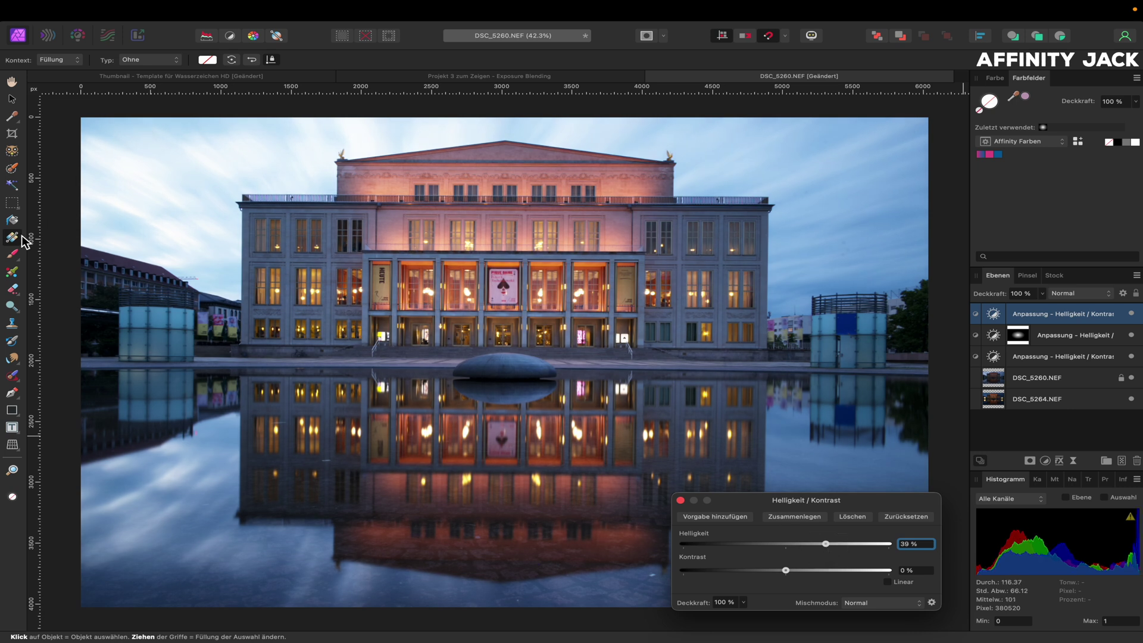
left_click(174, 60)
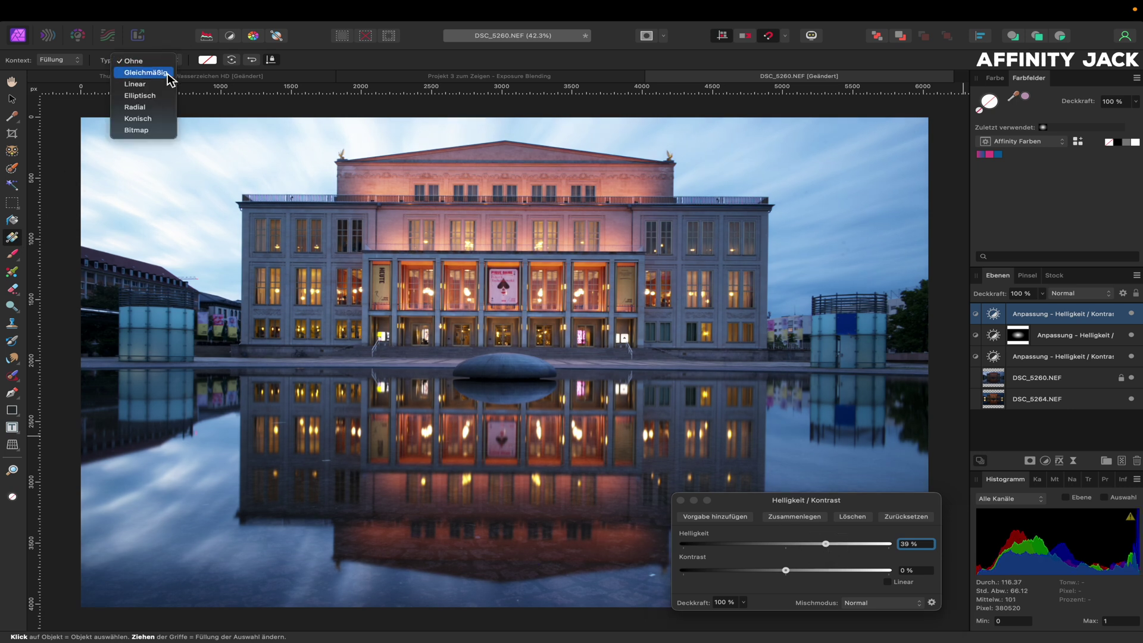
- Draw an elliptical mask gradient across the building with a grey outer colour stop
left_click(139, 95)
left_click_drag(499, 304, 497, 155)
left_click_drag(515, 281, 718, 280)
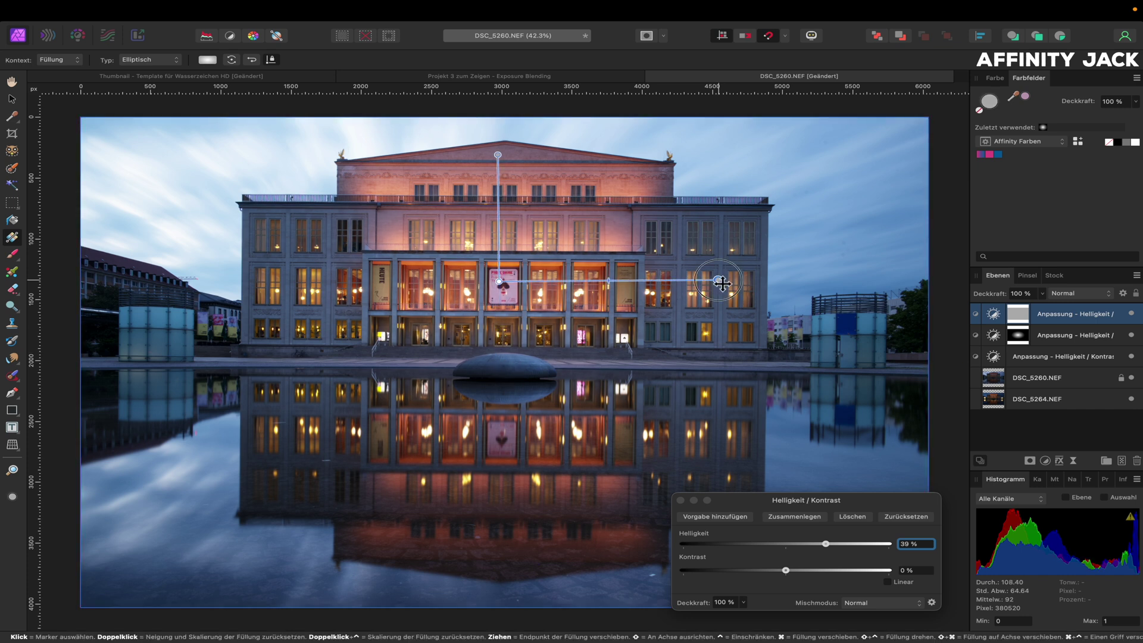
left_click(207, 59)
left_click(373, 107)
left_click(257, 170)
left_click(287, 263)
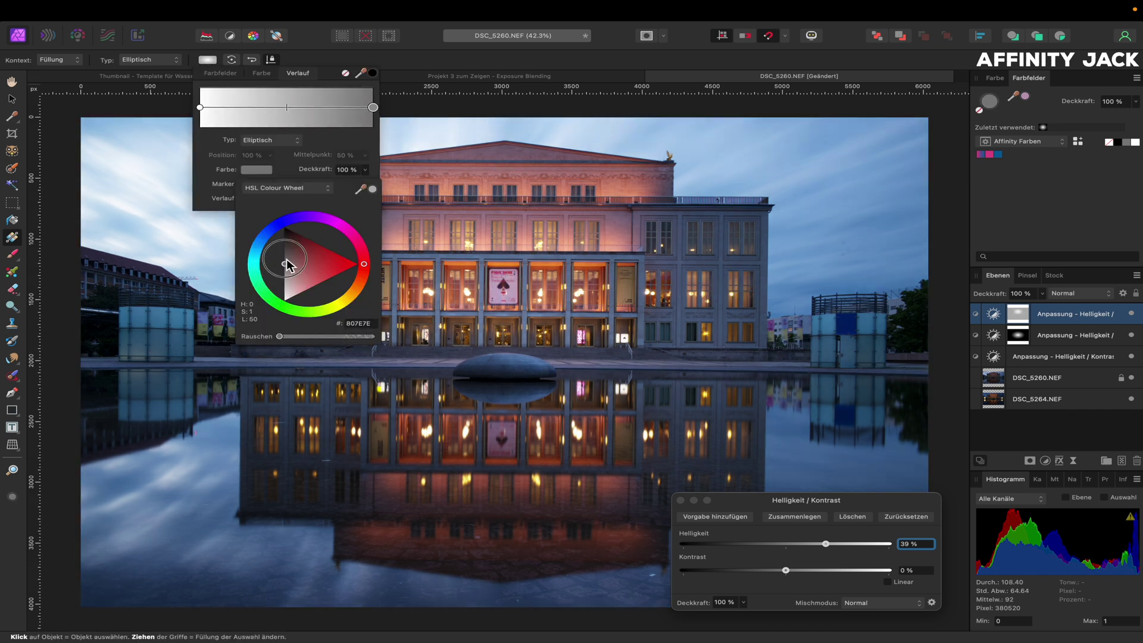
- Recentre the ellipse on the fountain and raise the brightness to 51 %
left_click_drag(486, 383, 485, 257)
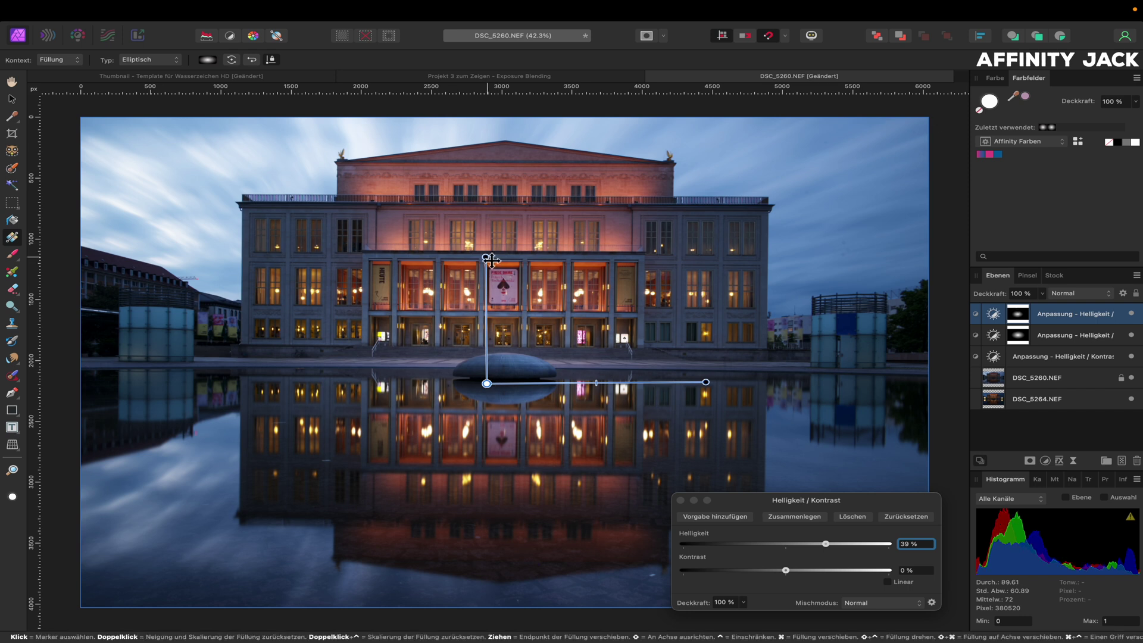
mouse_move(491, 260)
left_mouse_down()
mouse_move(488, 286)
mouse_move(509, 206)
mouse_move(492, 309)
left_mouse_up()
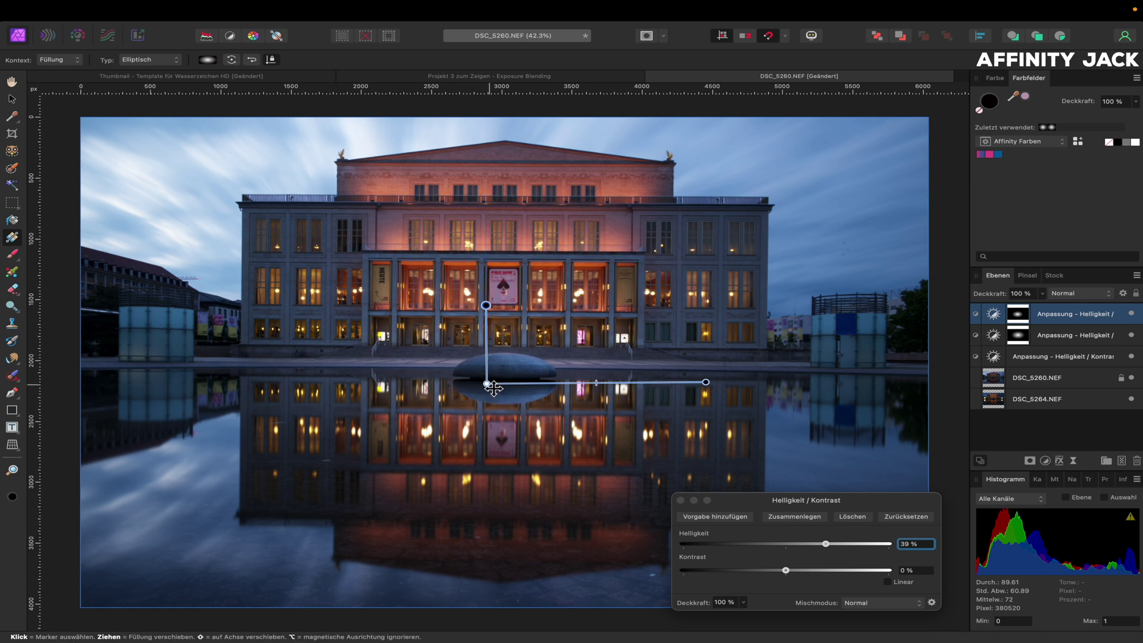
left_click_drag(486, 382, 505, 378)
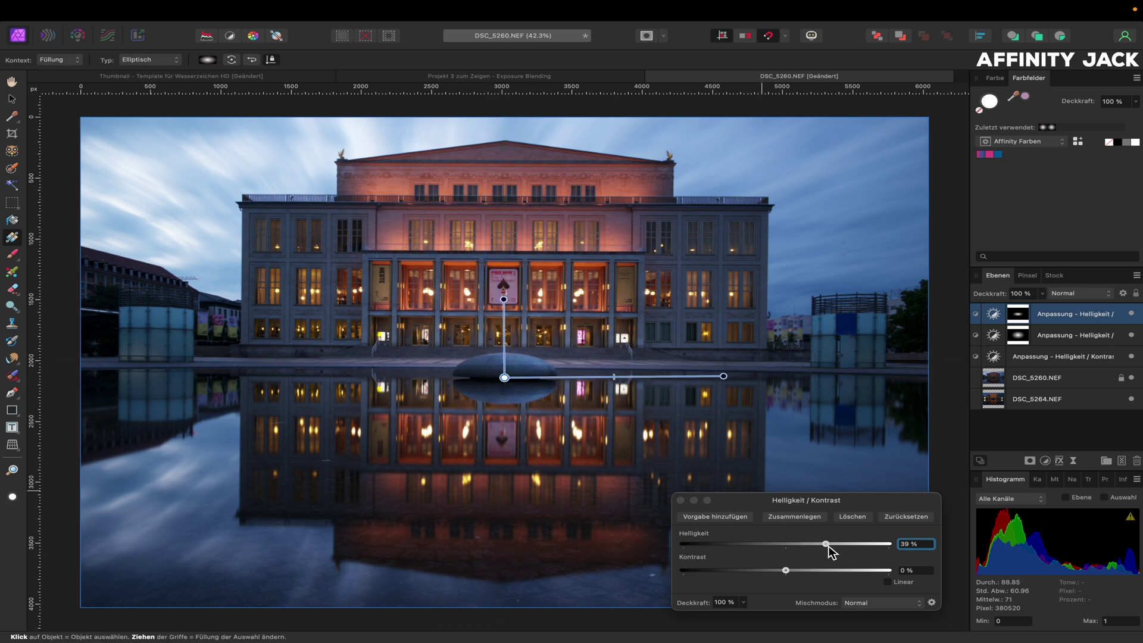
mouse_move(825, 544)
left_mouse_down()
mouse_move(795, 544)
mouse_move(867, 544)
mouse_move(791, 543)
mouse_move(887, 546)
mouse_move(804, 551)
mouse_move(841, 546)
left_mouse_up()
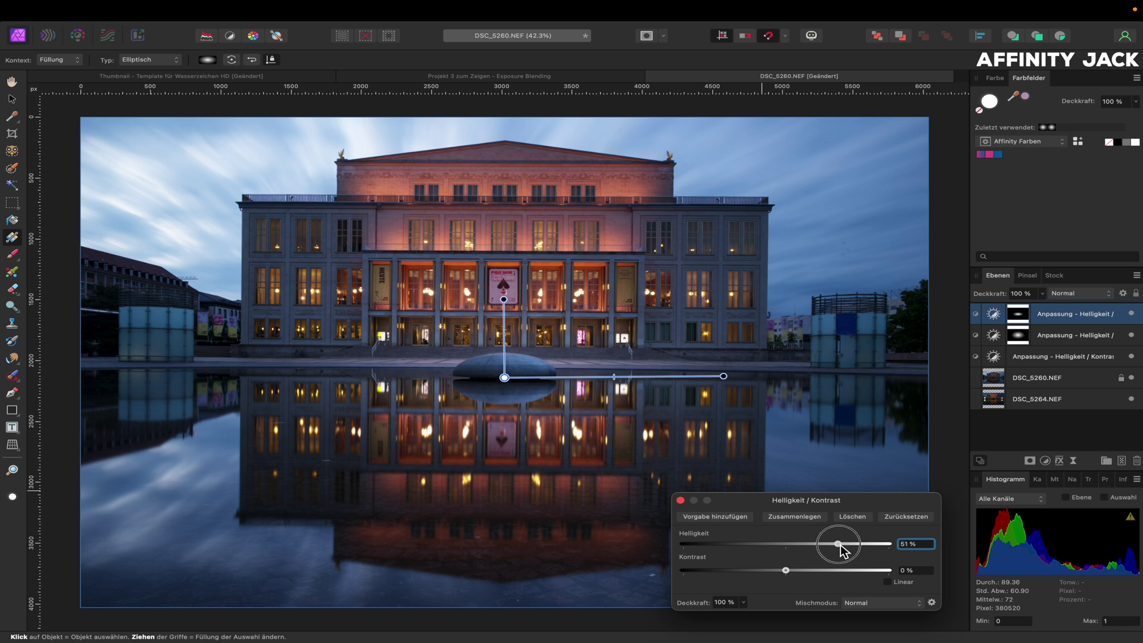
left_click(681, 500)
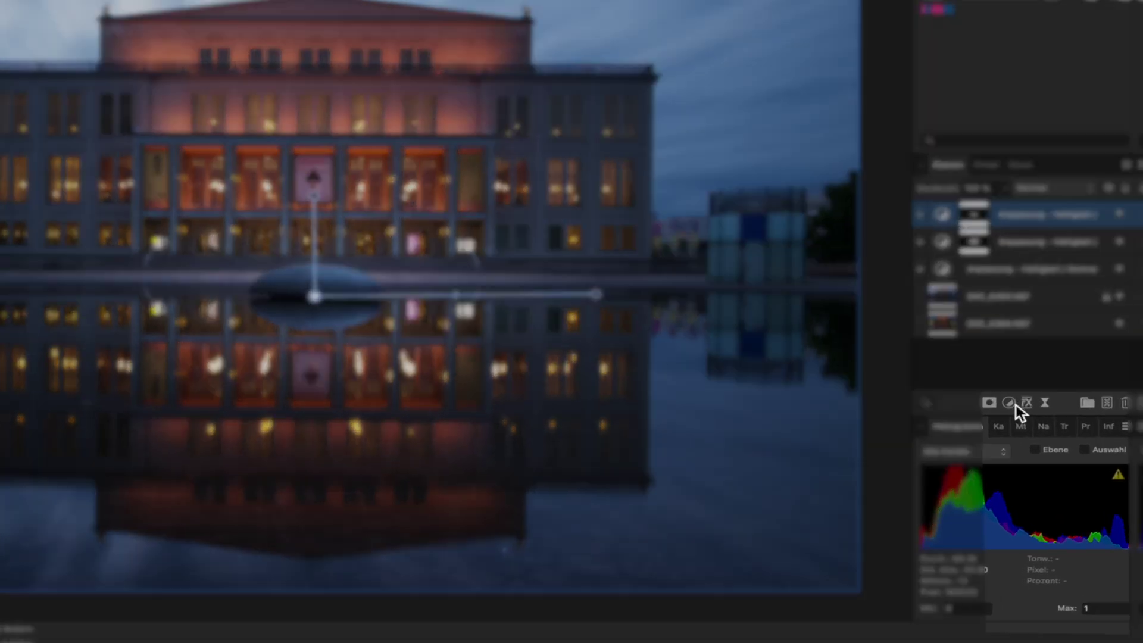
- Add an HSL layer targeting reds: hue -10.6°, saturation +7 %, lightness +18 %
left_click(1044, 460)
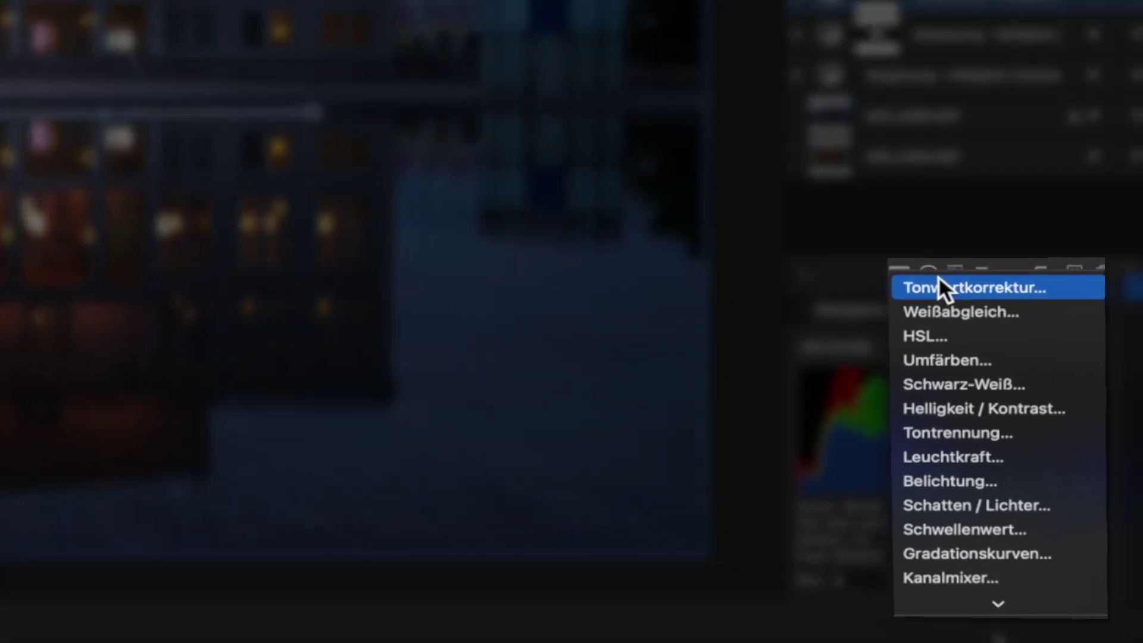
left_click(943, 334)
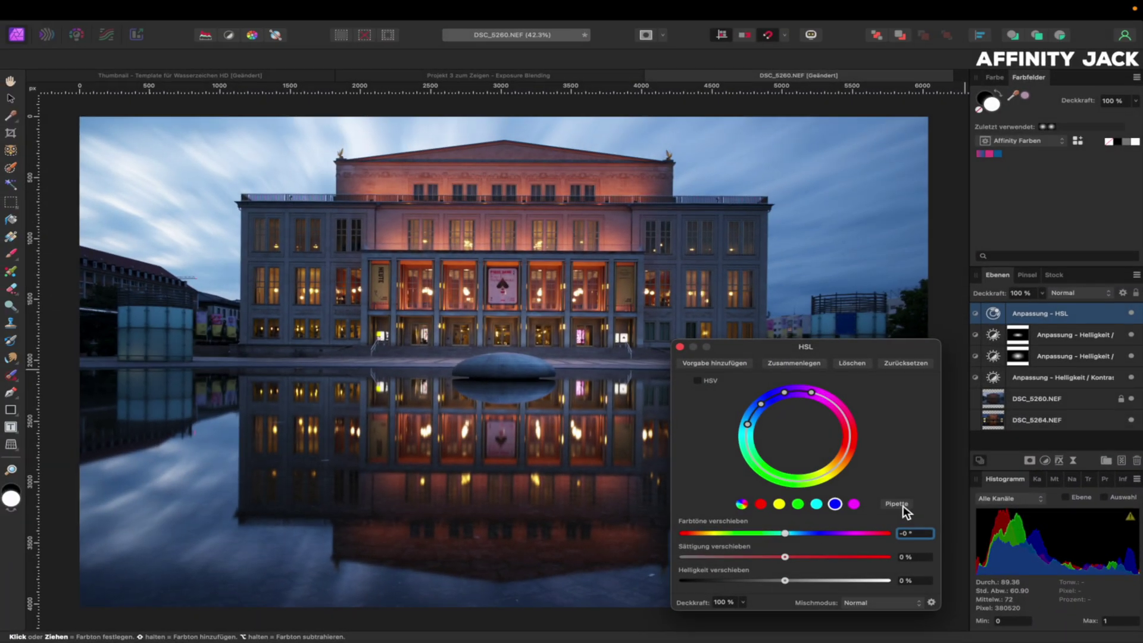
left_click(614, 244)
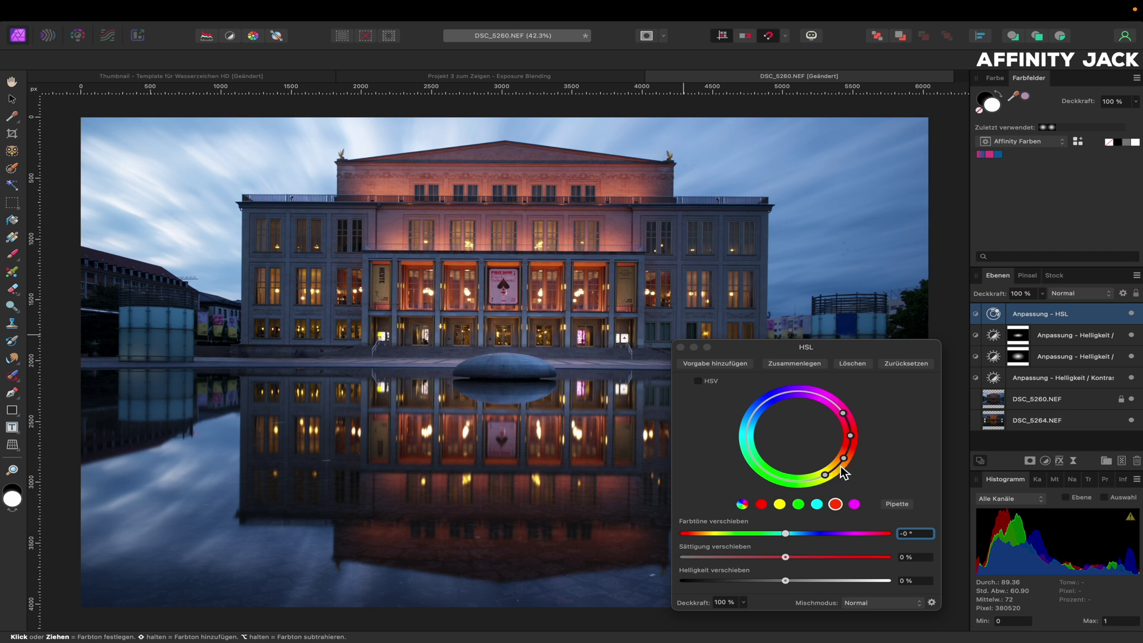
left_click(786, 534)
mouse_move(786, 533)
left_mouse_down()
mouse_move(767, 535)
mouse_move(785, 539)
left_mouse_up()
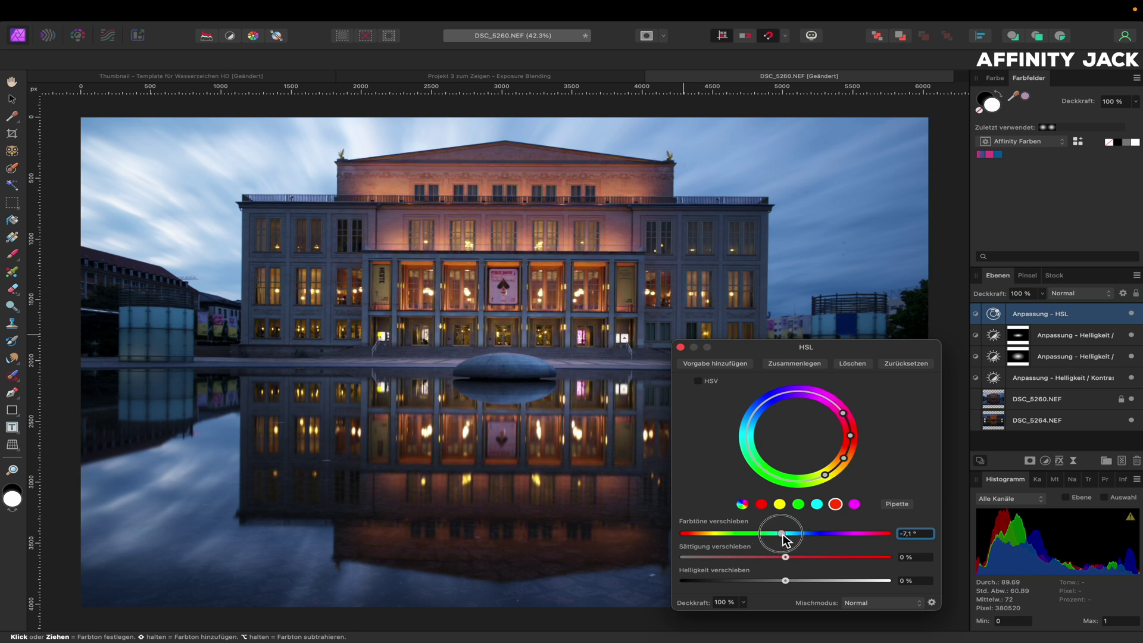
left_click_drag(784, 539, 784, 539)
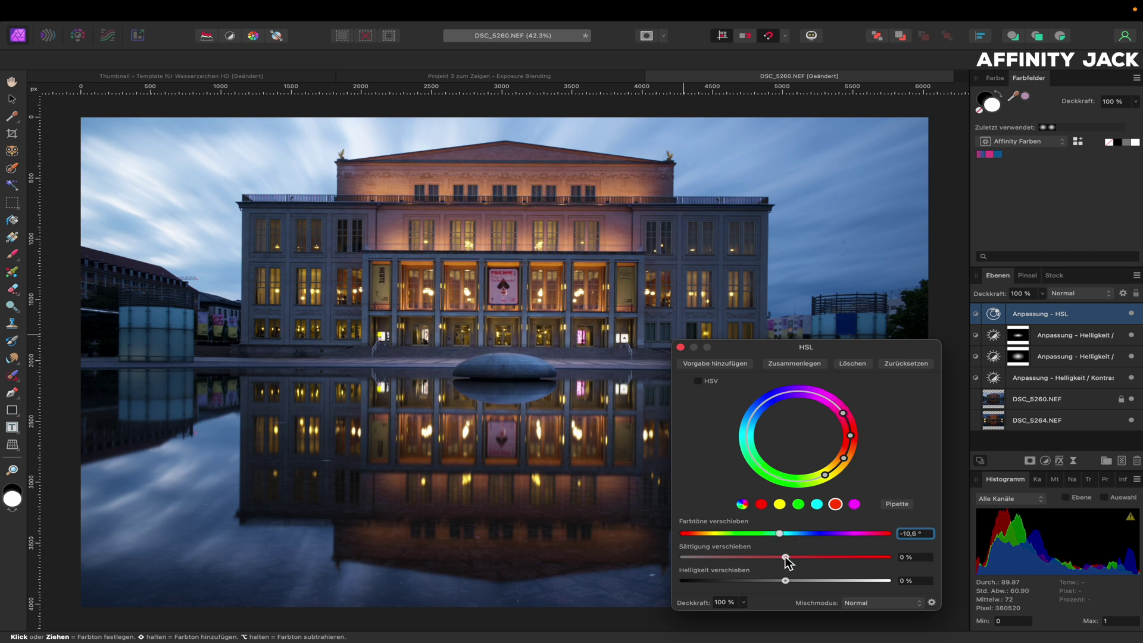
left_click_drag(786, 558, 795, 562)
left_click_drag(786, 581, 809, 588)
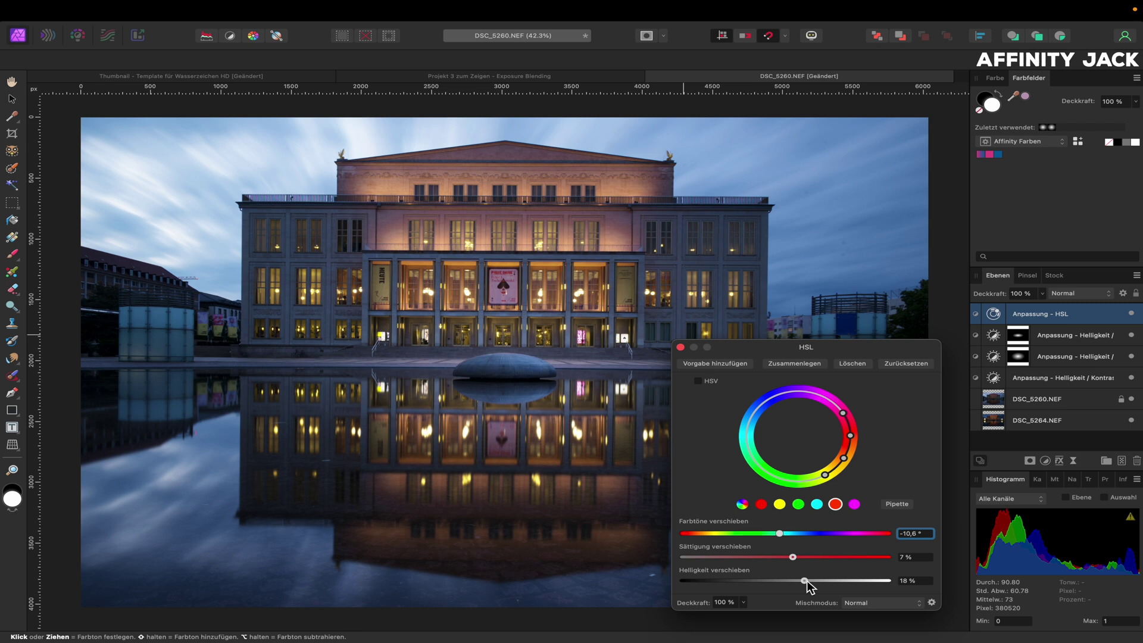
left_click(681, 348)
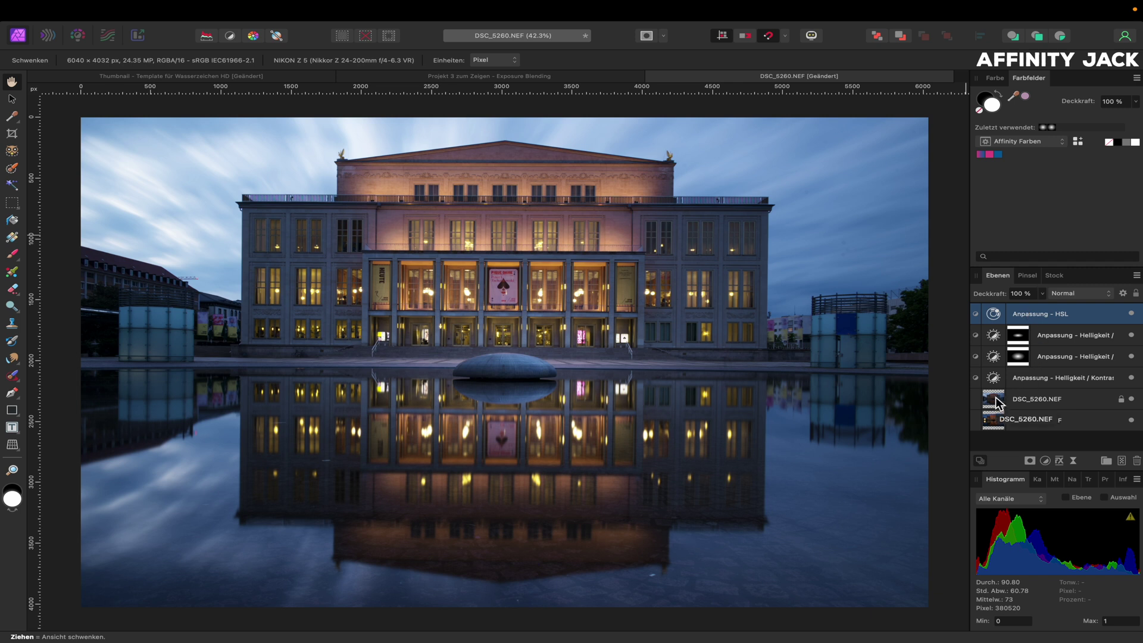
- Select the sky on the DSC_5260.NEF layer using the Object Selection tool
left_click(998, 404)
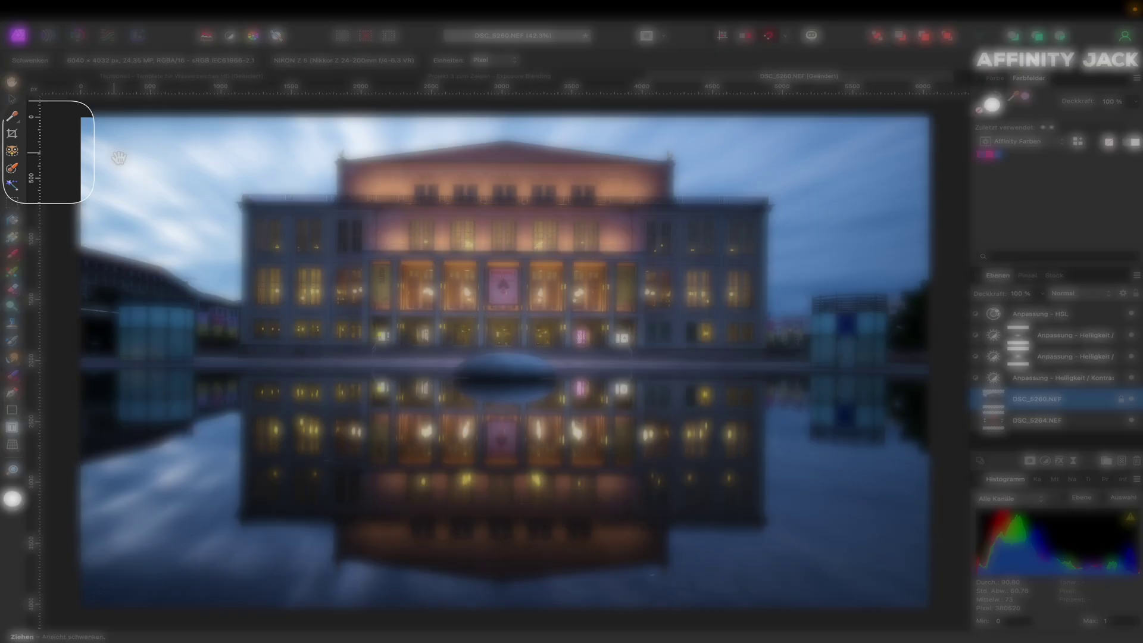
left_click(17, 154)
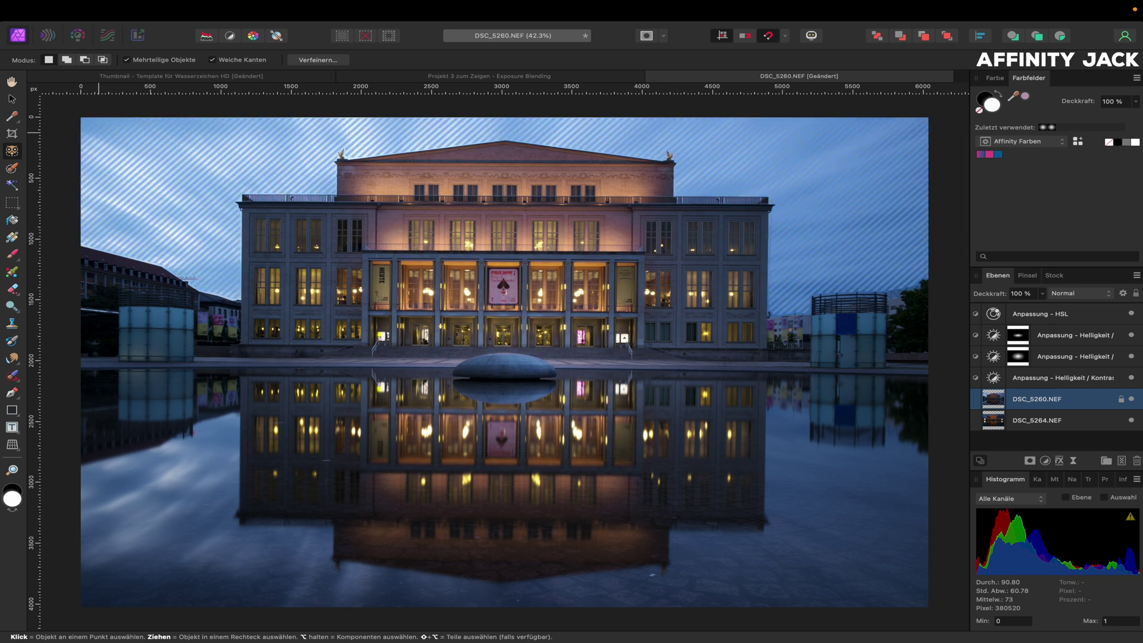
left_click_drag(98, 133, 763, 136)
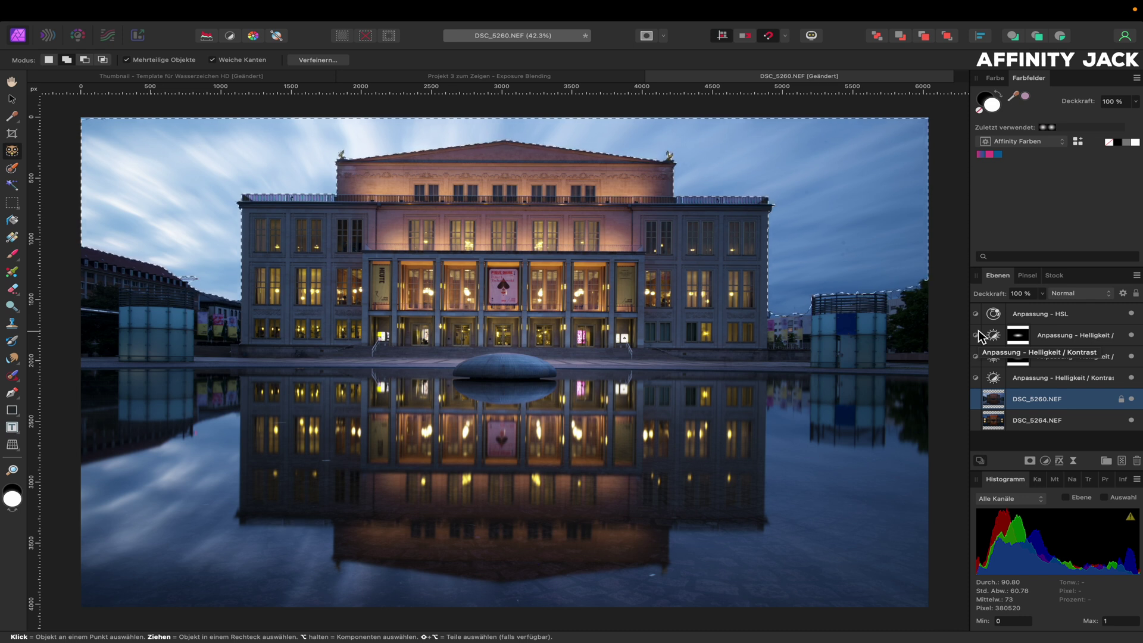
left_click(1045, 461)
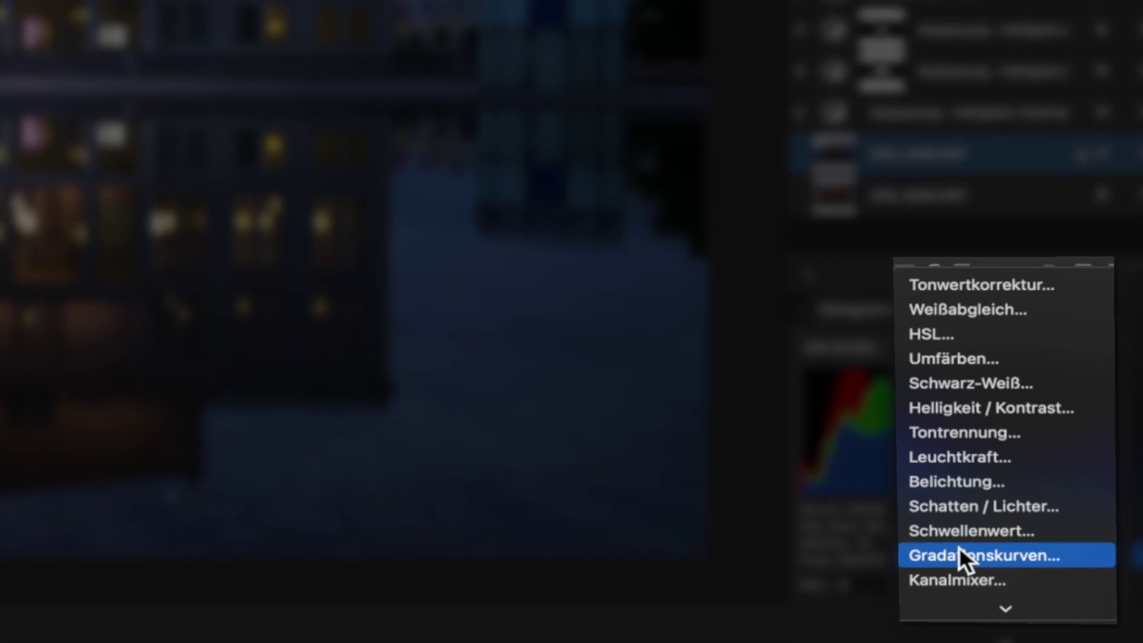
- Add a sky-masked Curves layer shaped into an S-curve with darker midtones and shadows
left_click(961, 548)
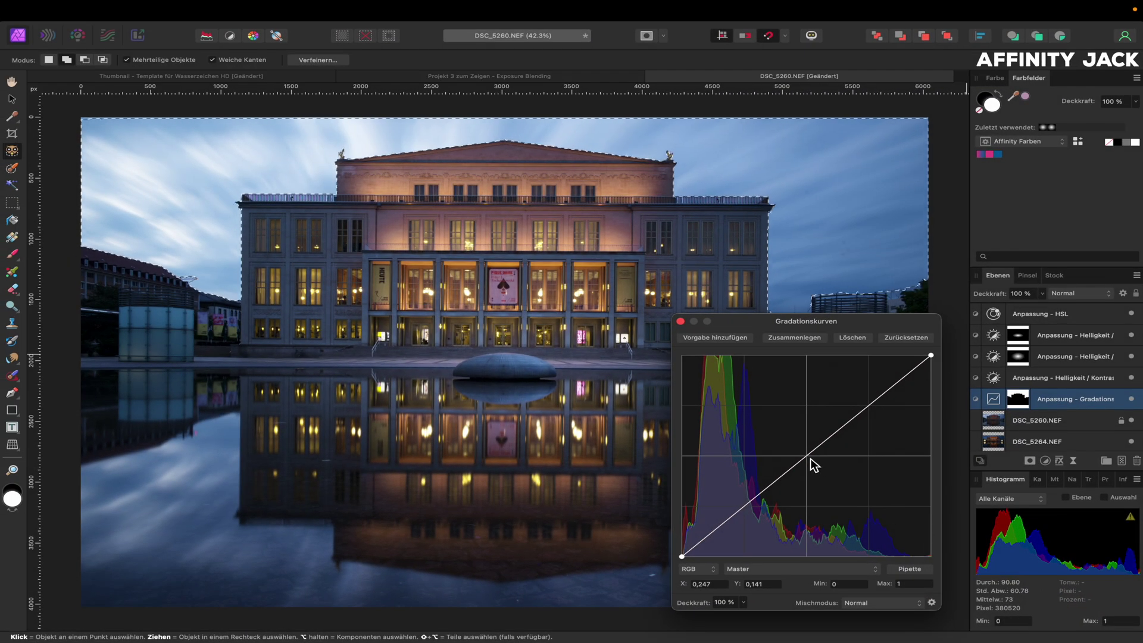
left_click(806, 457)
left_click(868, 408)
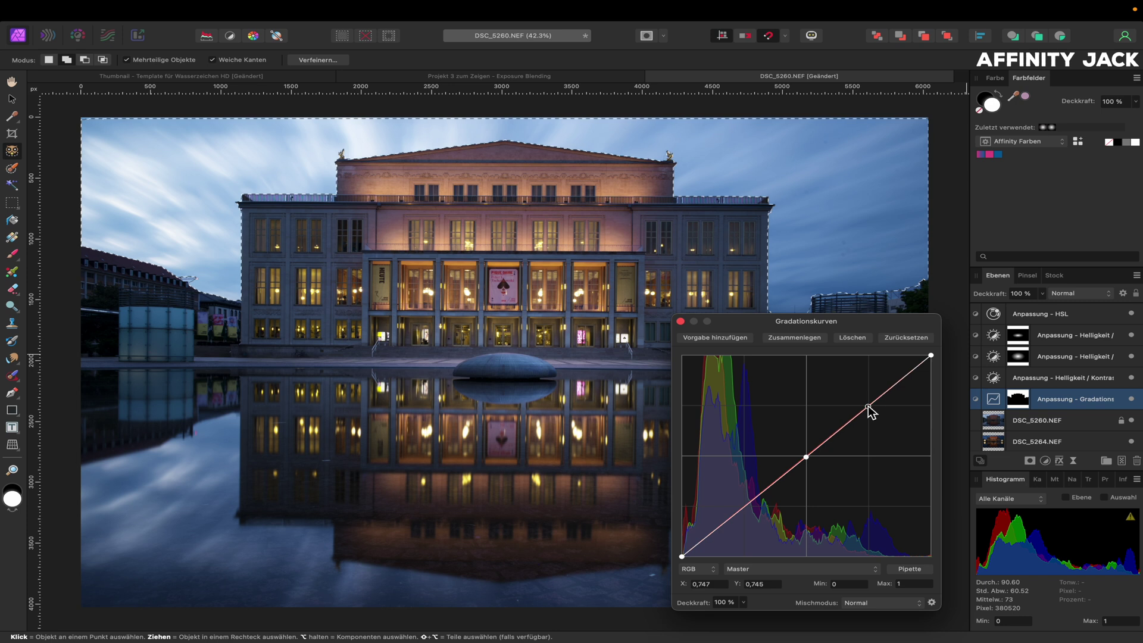
left_click(747, 507)
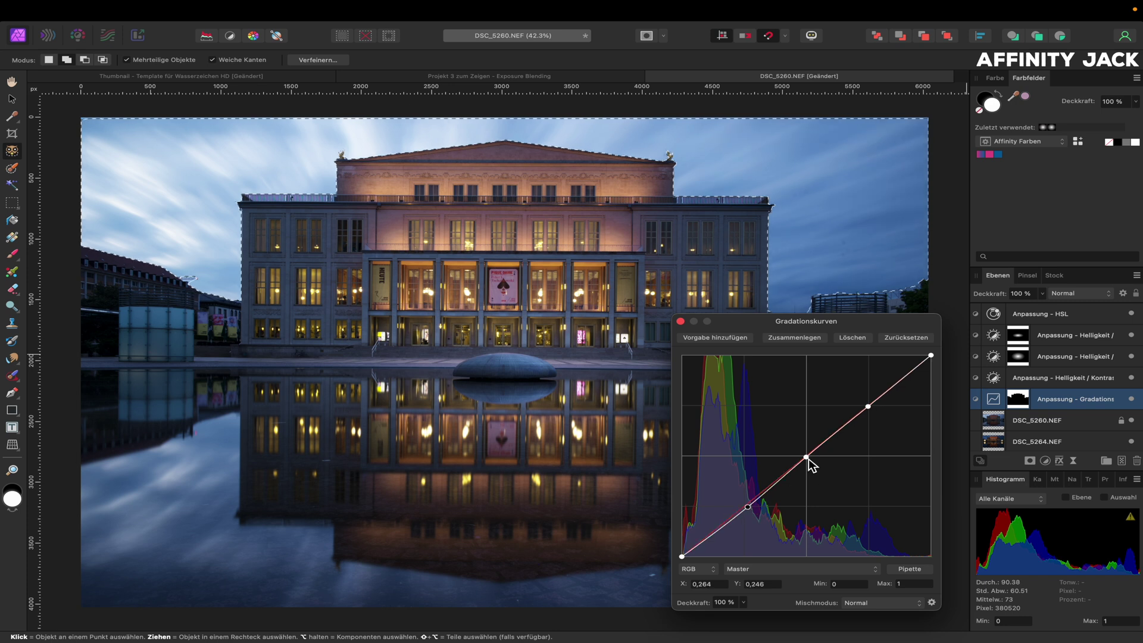
left_click_drag(806, 457, 806, 476)
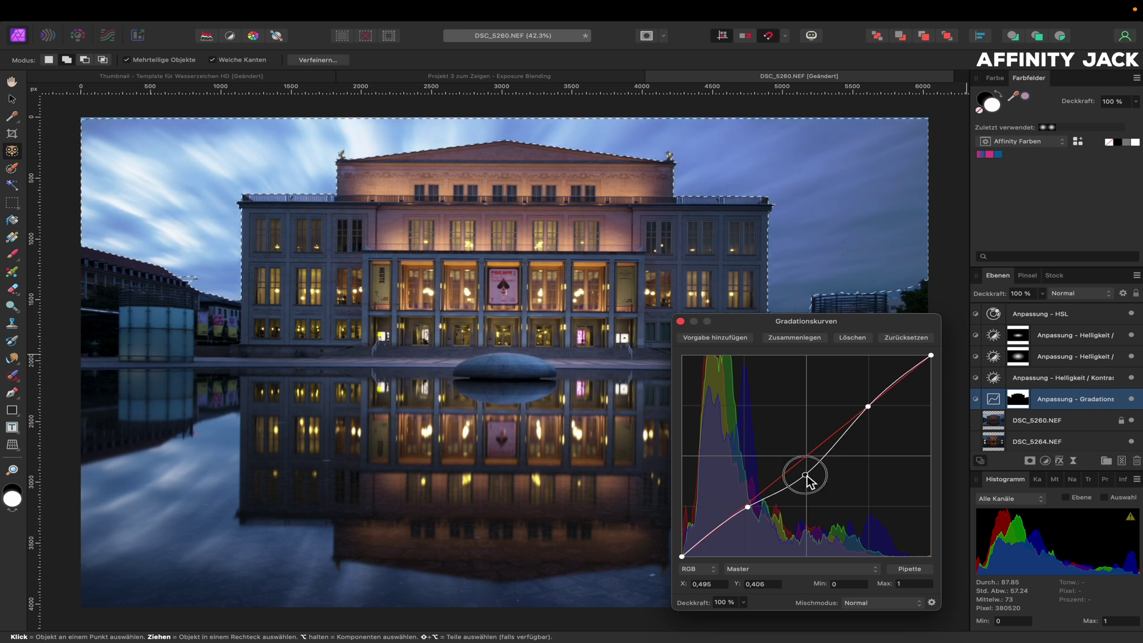
left_click_drag(747, 506, 747, 526)
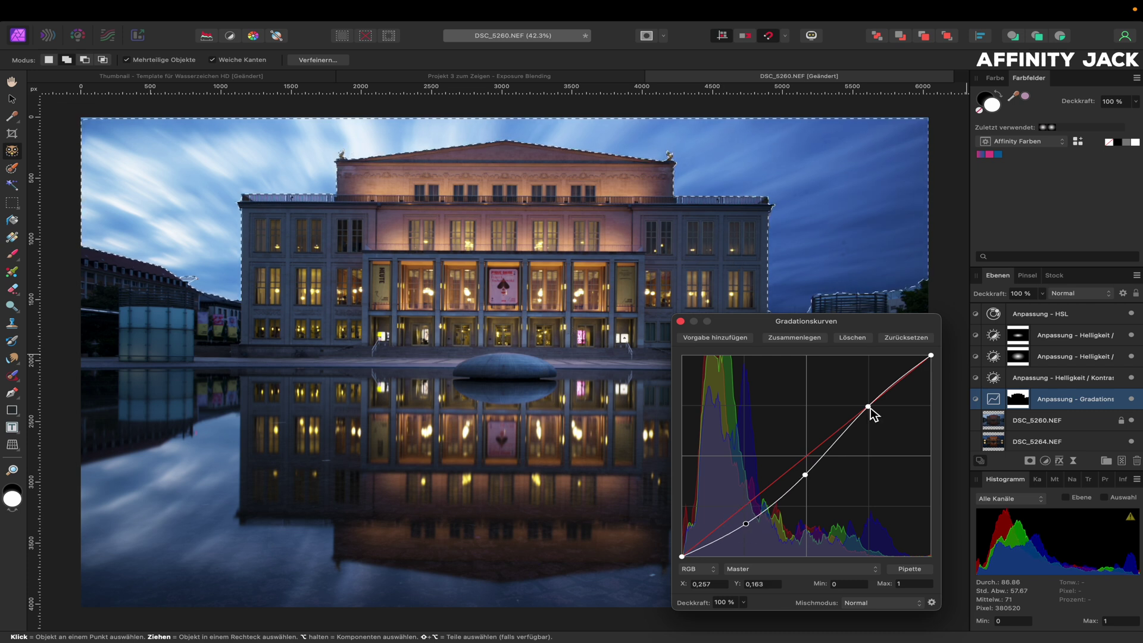
left_click_drag(868, 406, 868, 397)
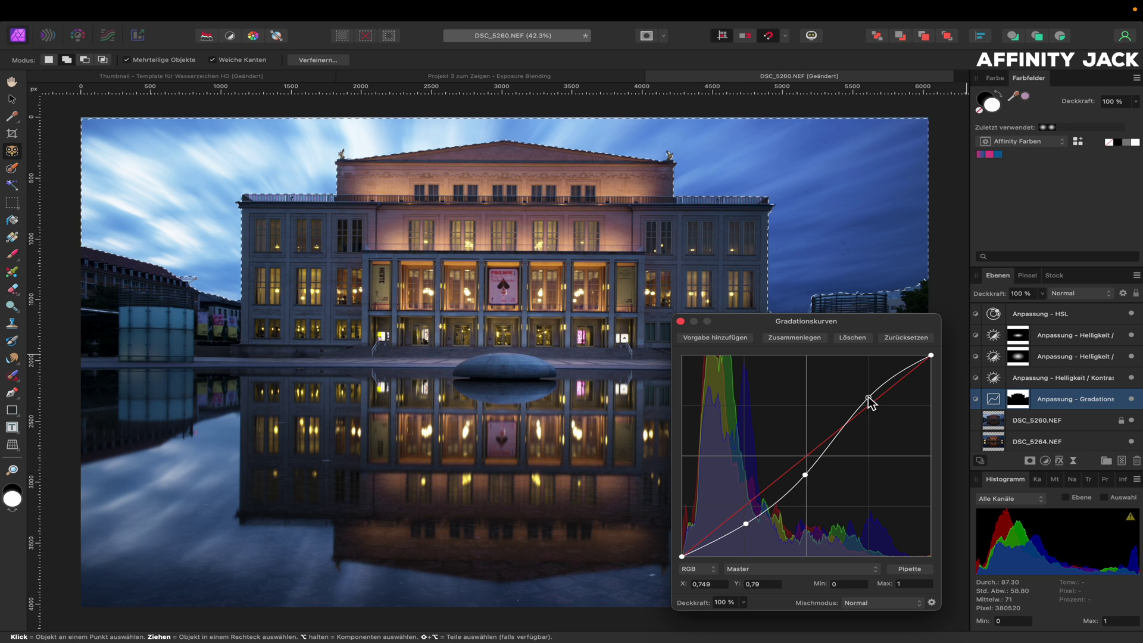
left_click(680, 321)
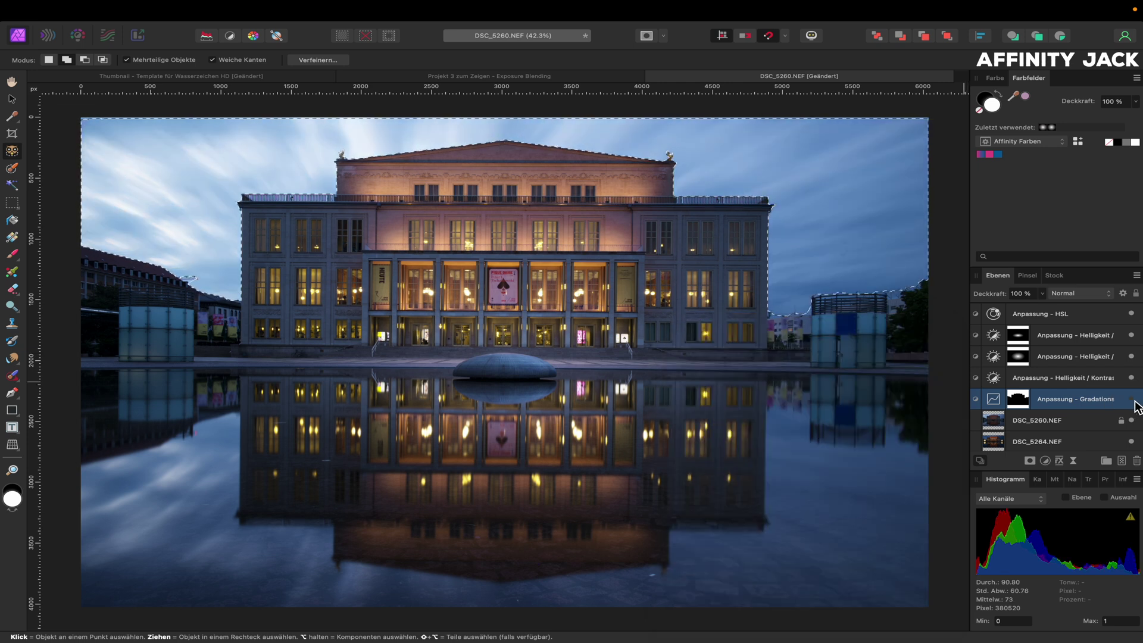
- Paint white at full opacity with a large soft brush on the curves mask over the lower-right water
left_click(1131, 399)
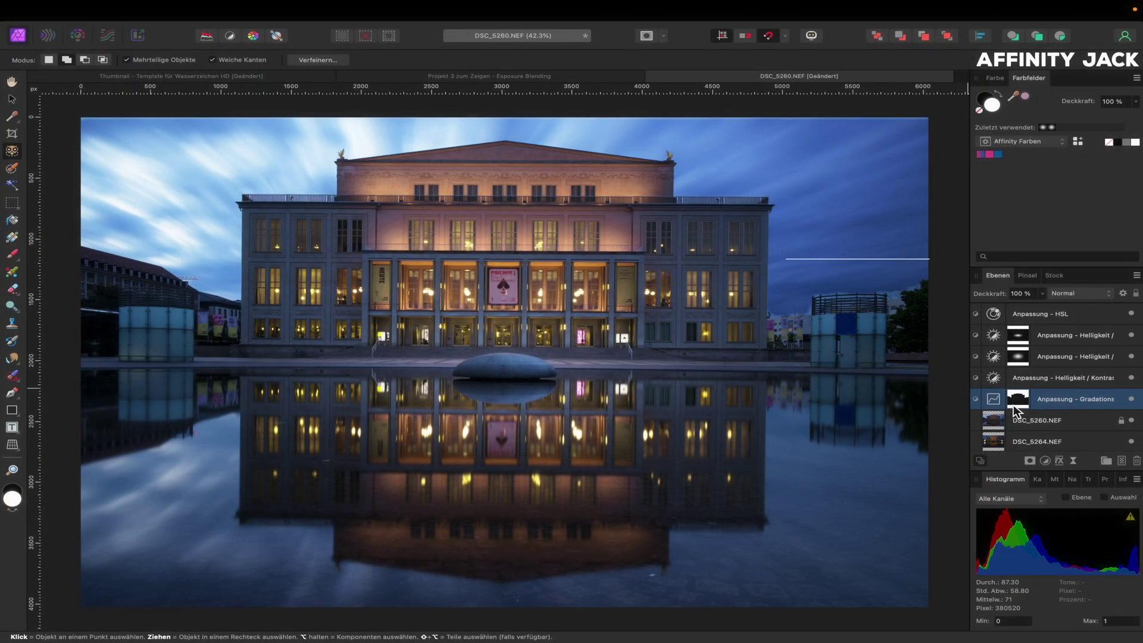
key("b")
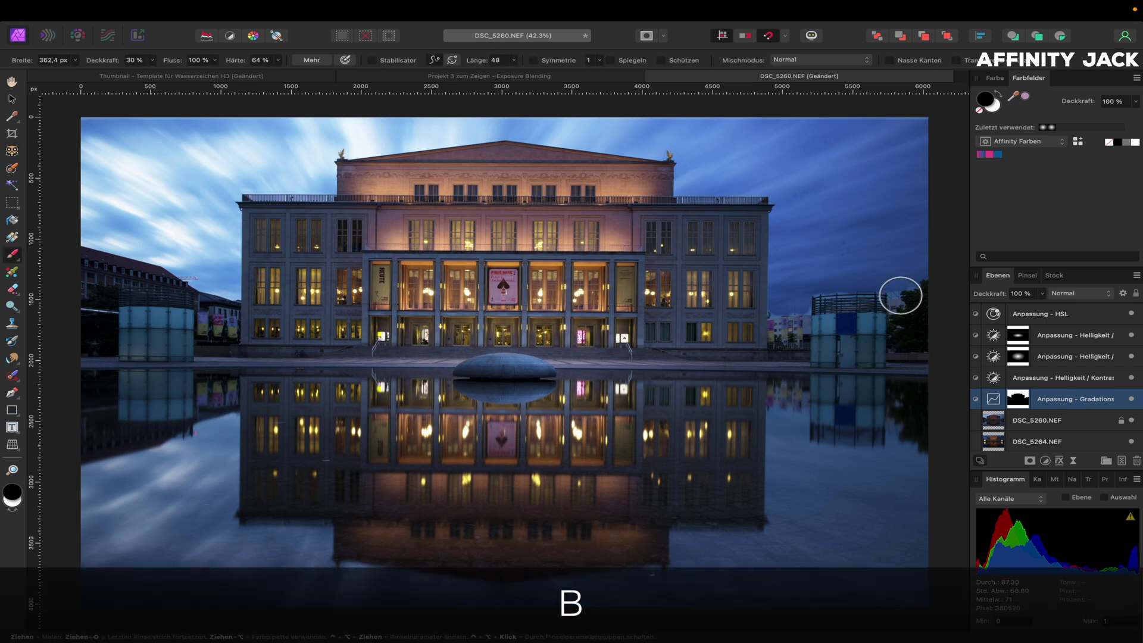
key("x")
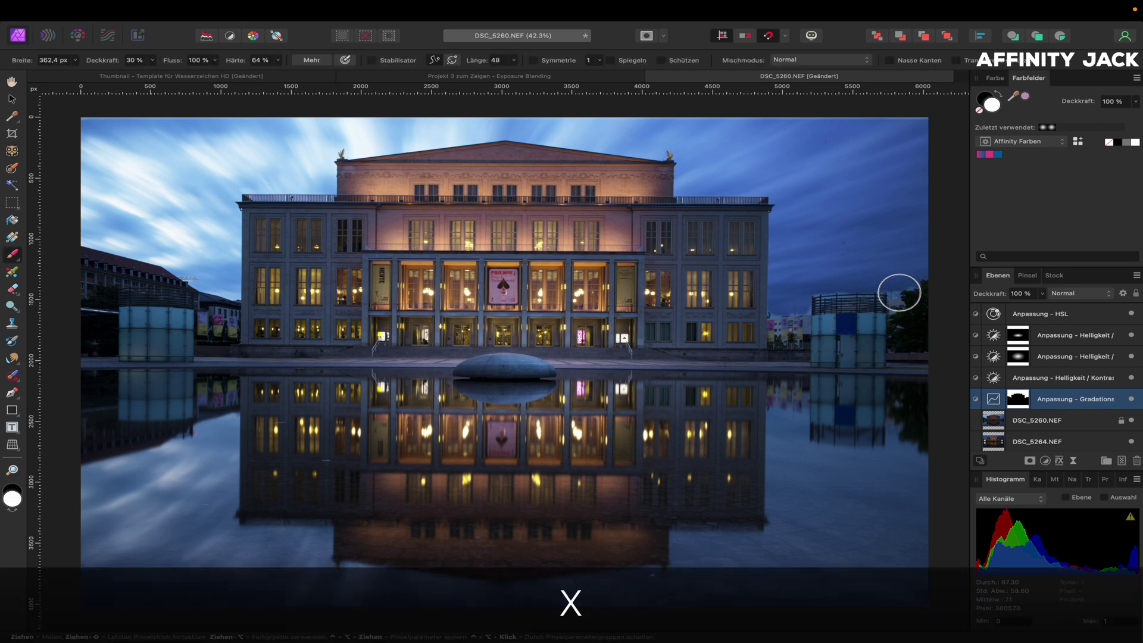
key("0")
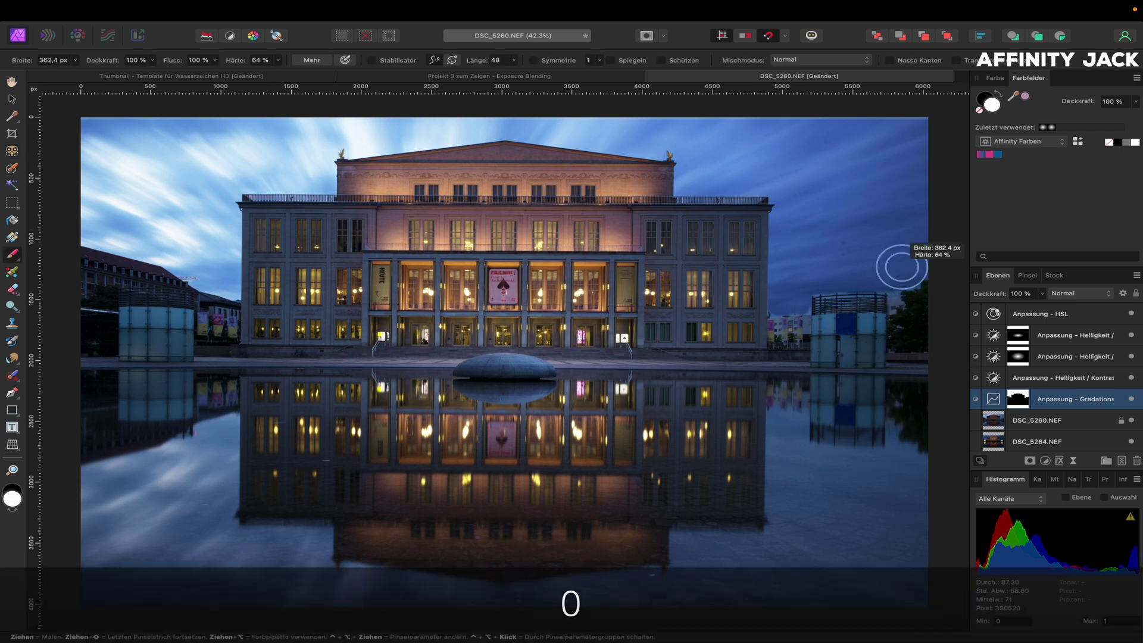
mouse_move(901, 266)
left_mouse_down()
mouse_move(873, 248)
mouse_move(892, 262)
mouse_move(785, 299)
mouse_move(886, 193)
left_mouse_up()
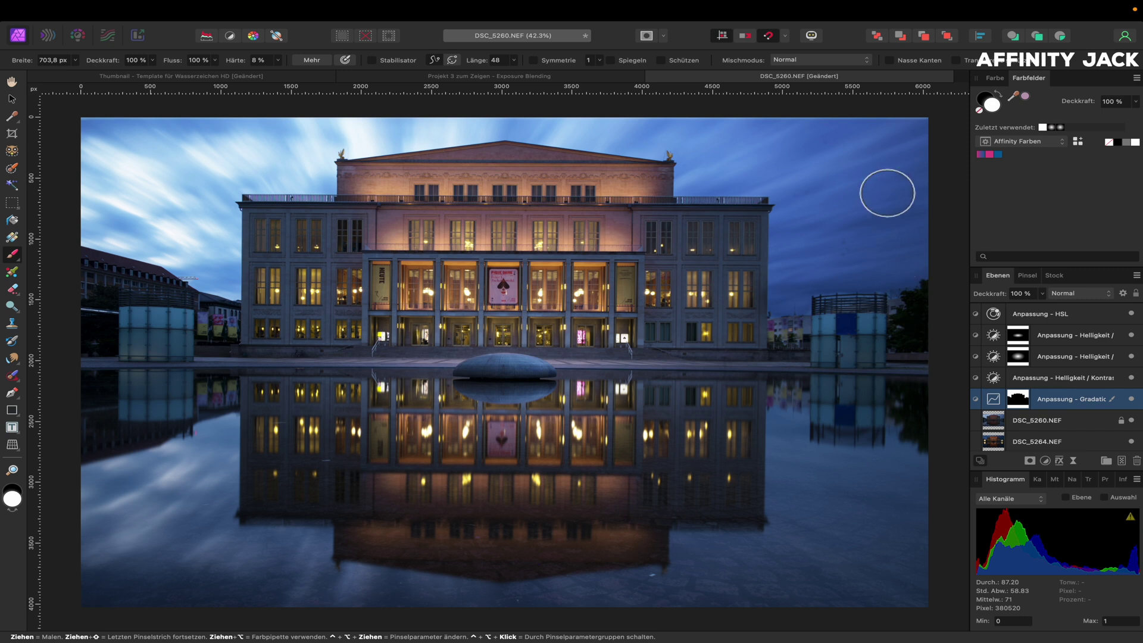
mouse_move(882, 540)
left_mouse_down()
mouse_move(892, 571)
mouse_move(886, 538)
mouse_move(821, 492)
mouse_move(856, 564)
left_mouse_up()
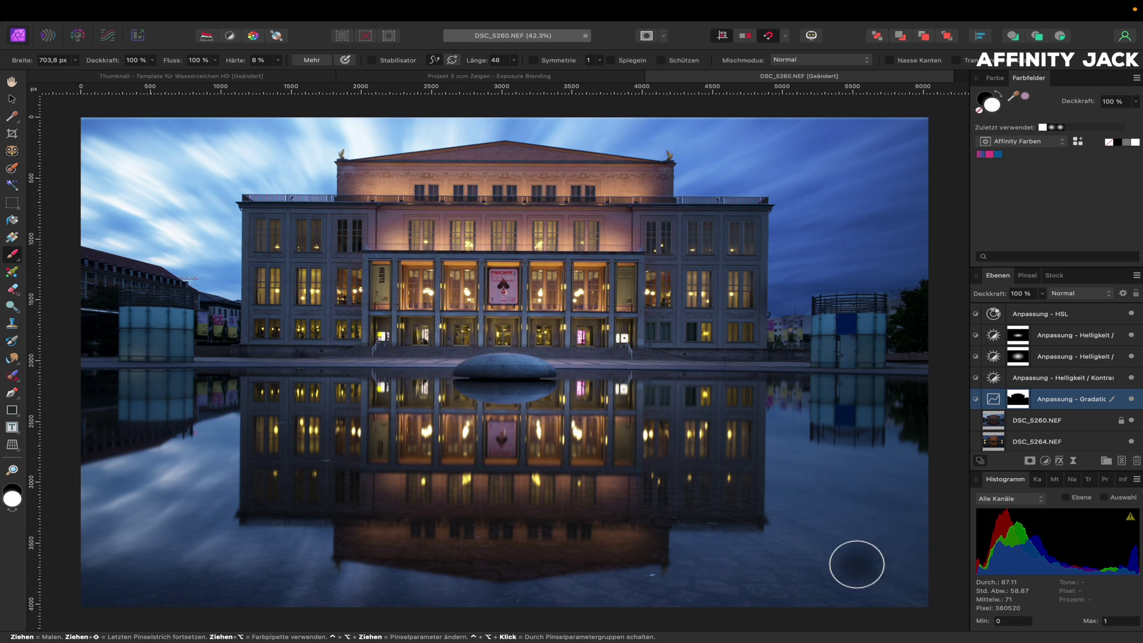
- Paint the curves mask over the right reflection at 30 % opacity with a much larger brush
key("3")
mouse_move(831, 549)
left_mouse_down()
mouse_move(889, 548)
mouse_move(847, 549)
left_mouse_up()
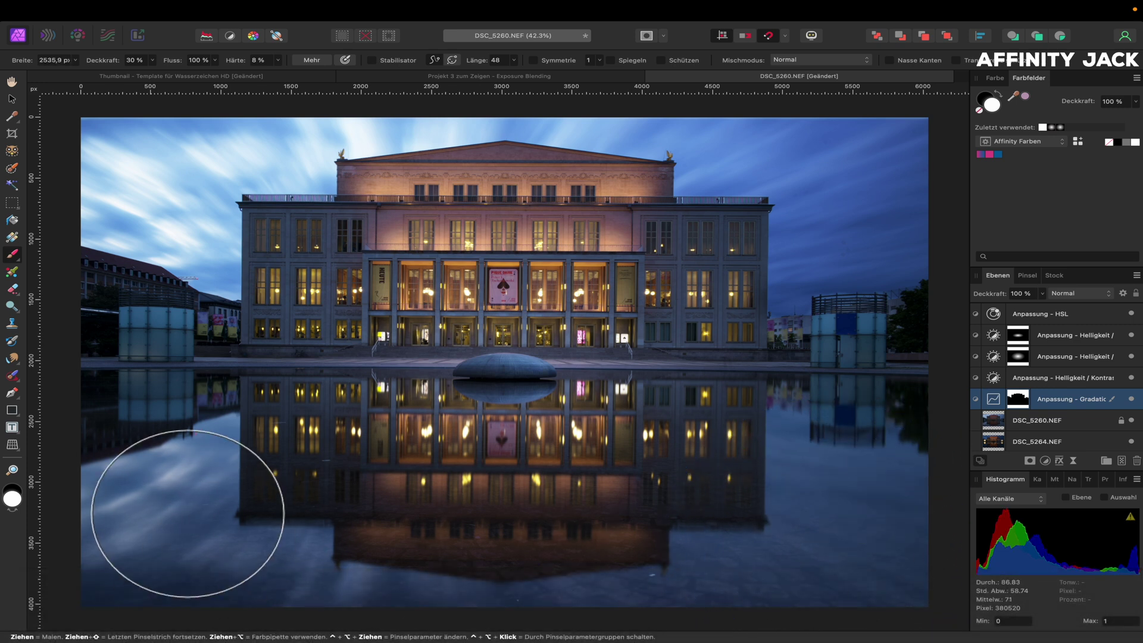
mouse_move(188, 513)
left_mouse_down()
mouse_move(201, 513)
mouse_move(133, 517)
left_mouse_up()
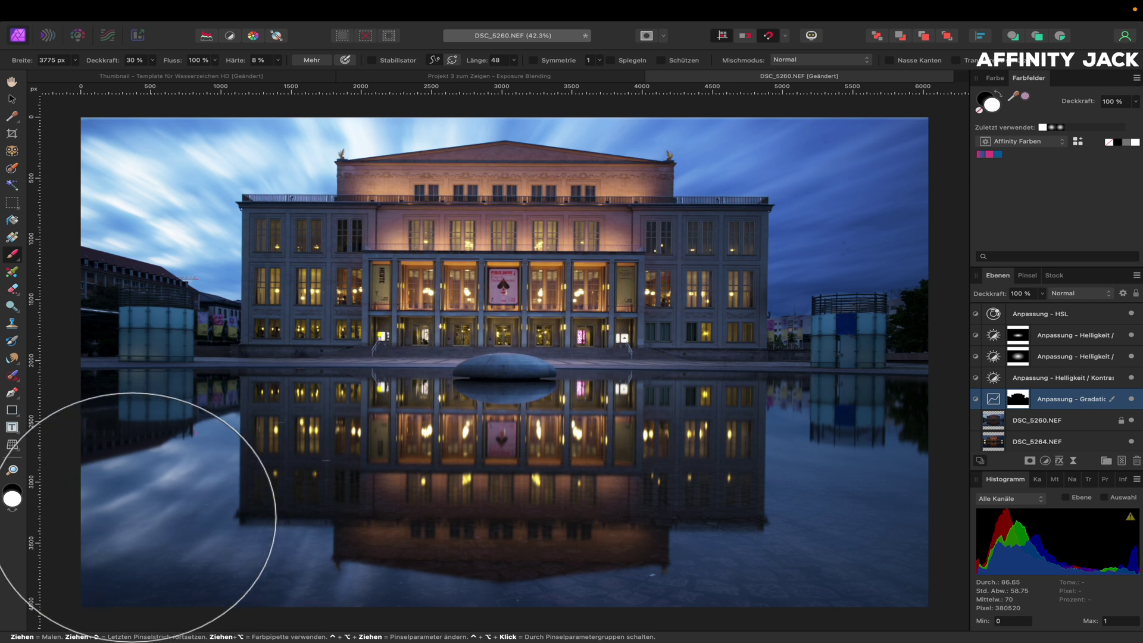
left_click_drag(727, 500, 861, 516)
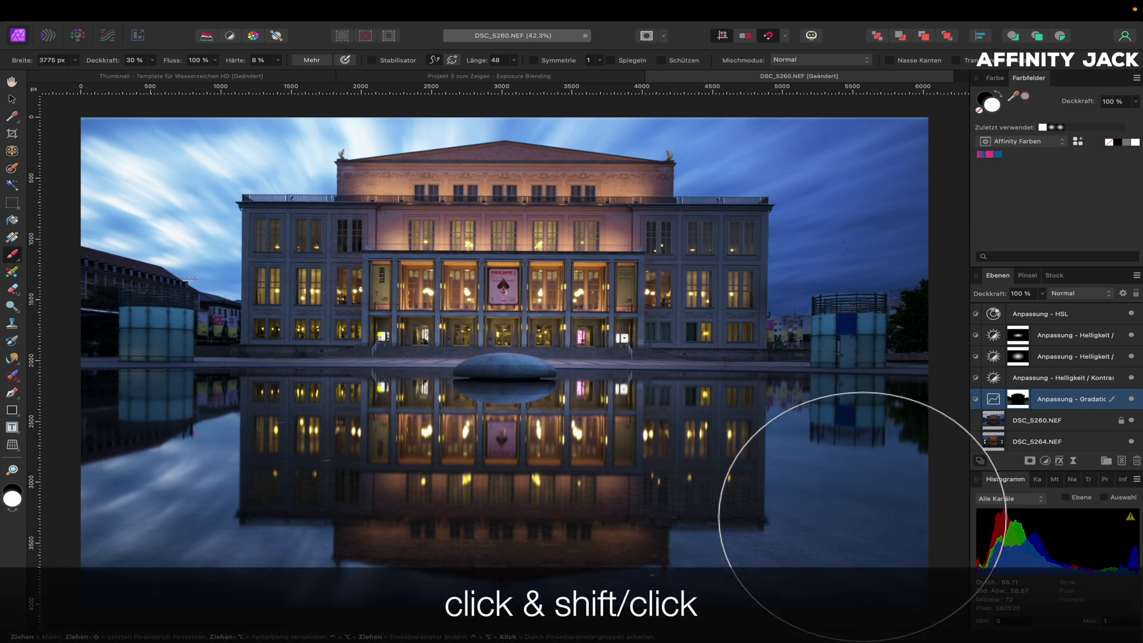
- Finish painting the Exposure adjustment's mask across the water reflections
left_click(862, 517, "shift")
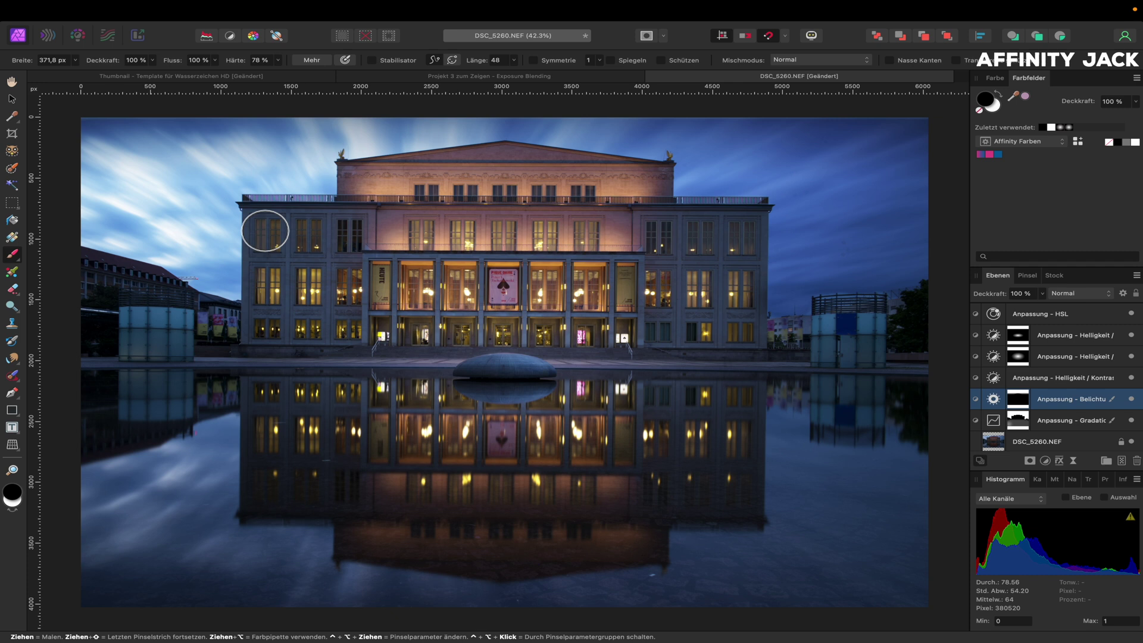
- Nest the adjustment layers from HSL down to Curves inside the DSC_5260.NEF layer
left_click(1032, 318)
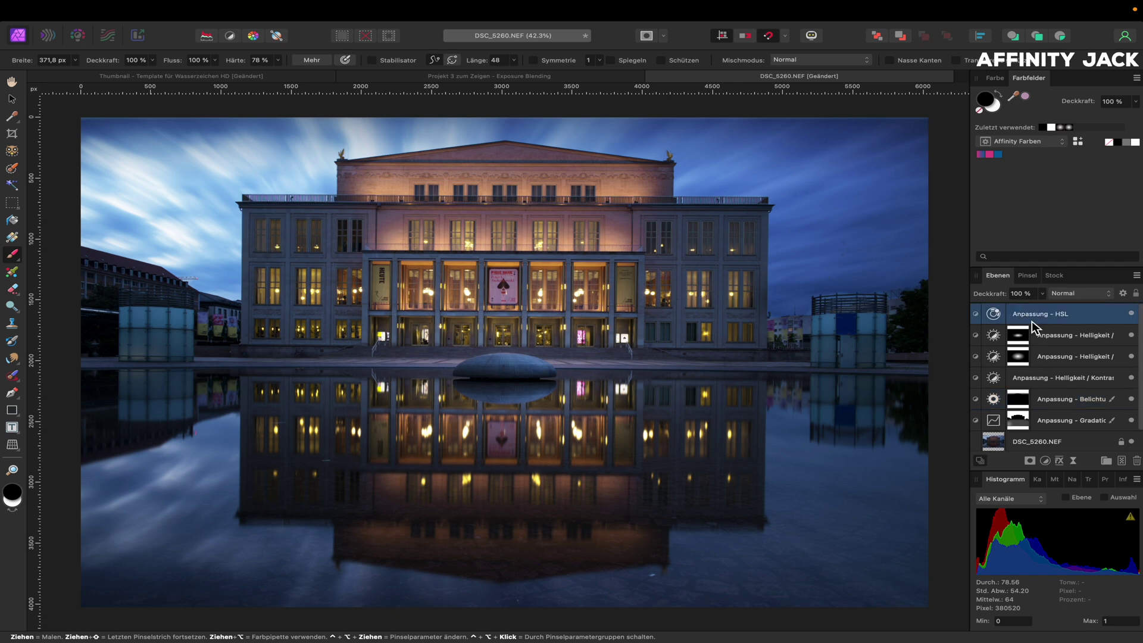
left_click(1054, 419, "shift")
scroll(1055, 419, "down", 1)
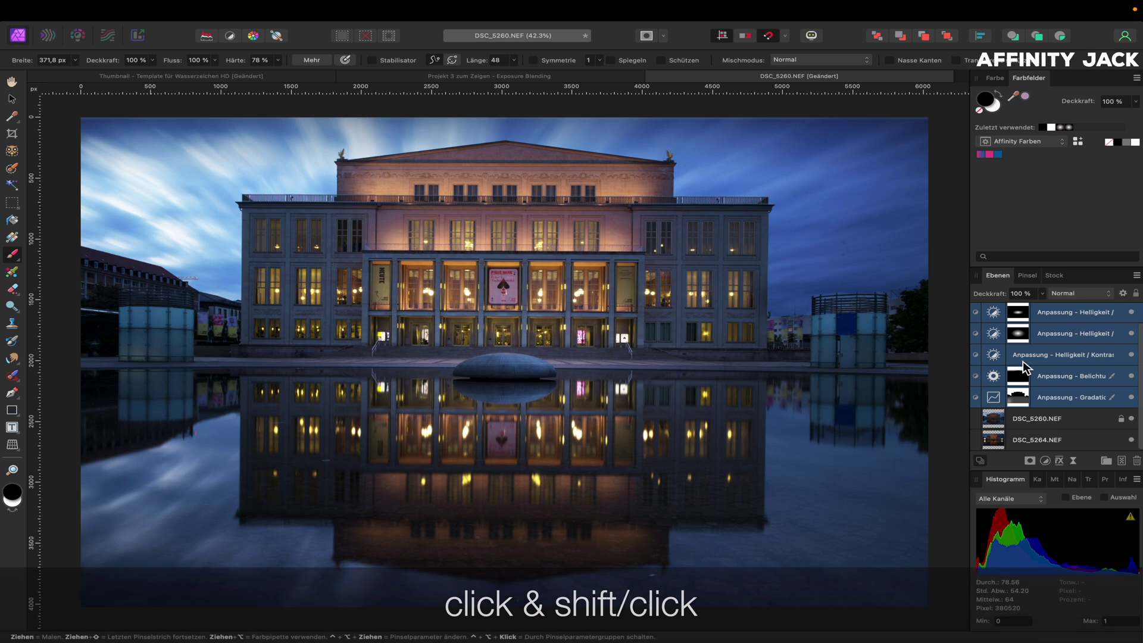
mouse_move(998, 319)
left_mouse_down()
mouse_move(1013, 398)
mouse_move(998, 419)
left_mouse_up()
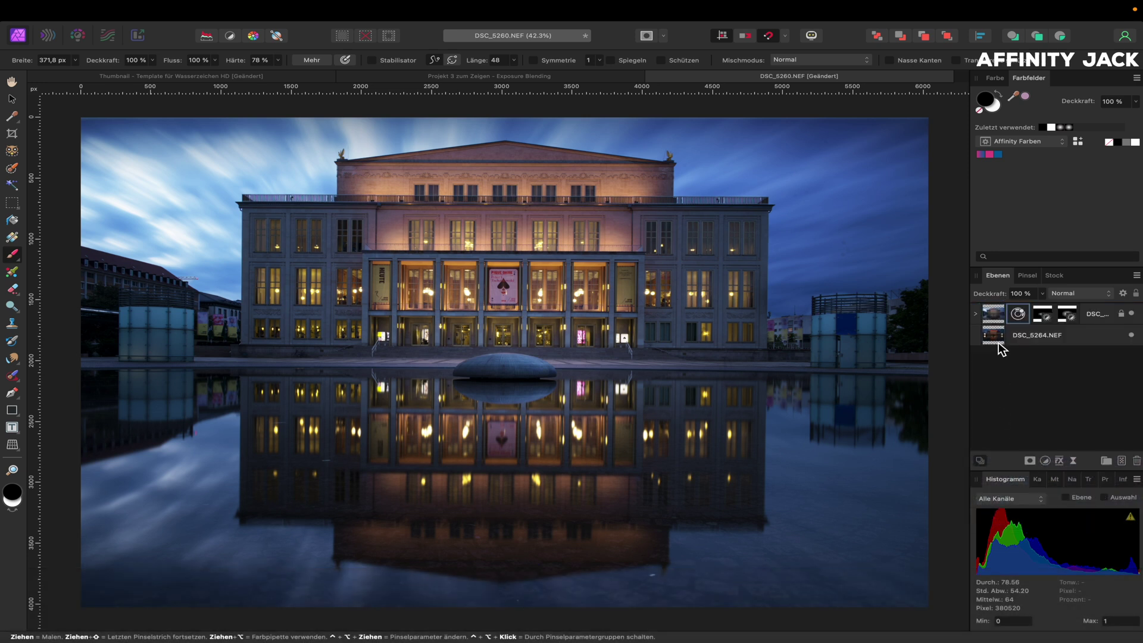
- Collapse DSC_5260.NEF and hide it to reveal DSC_5264.NEF beneath
left_click(978, 316)
left_click(979, 316)
left_click(1131, 315)
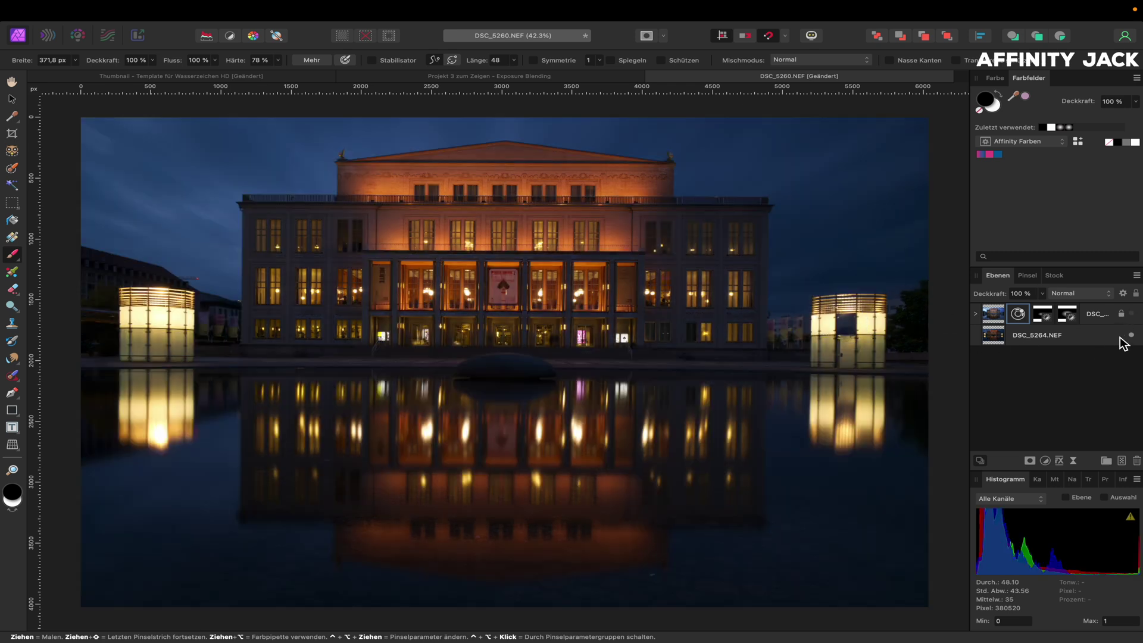
- Show the DSC_5260.NEF layer again and add a mask to it
left_click(1131, 315)
left_click(975, 314)
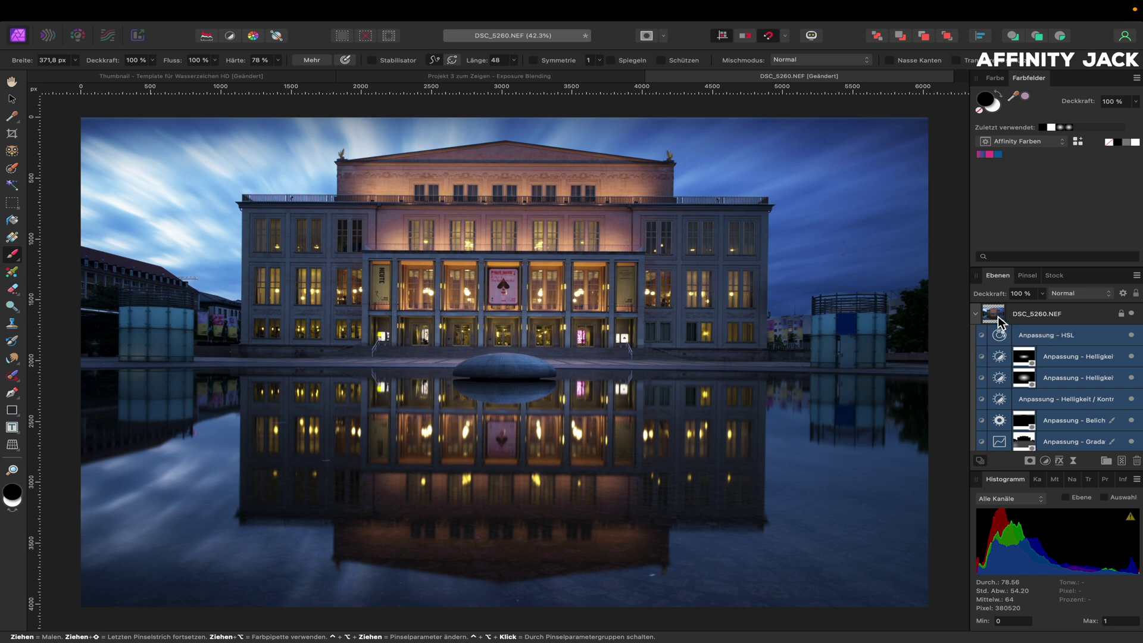
left_click(997, 316)
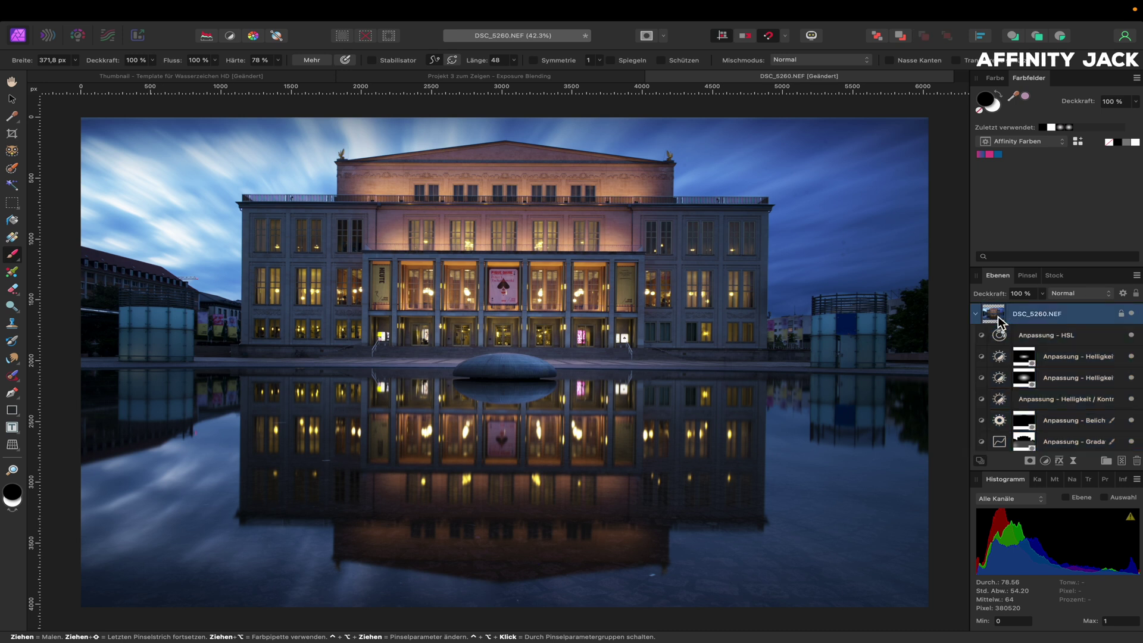
left_click(1029, 460)
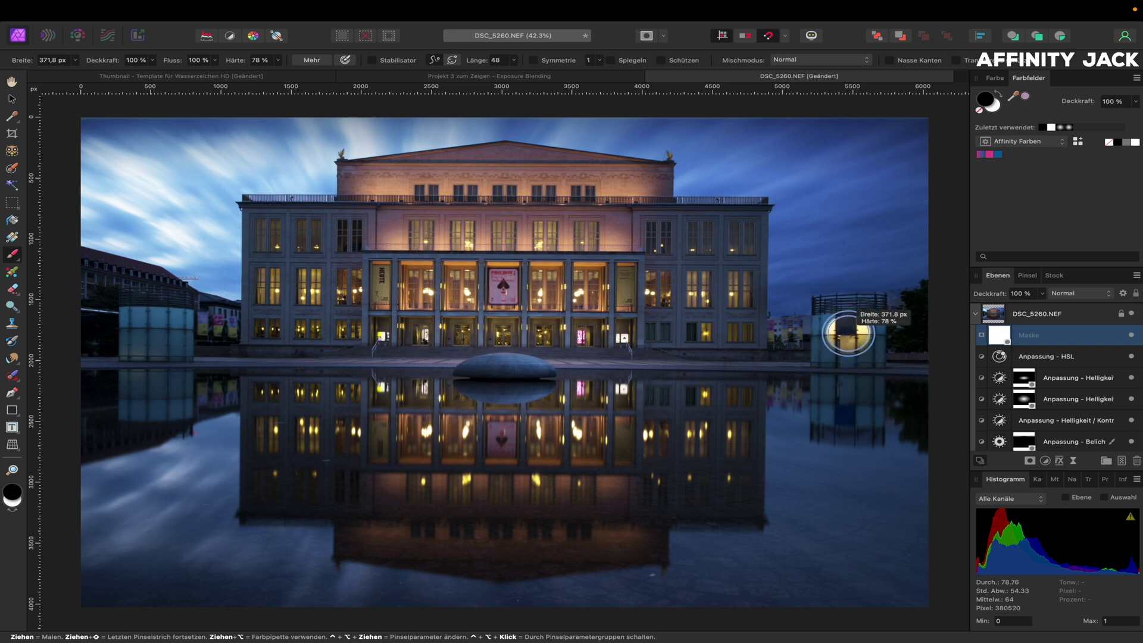
- Paint the mask over both glass kiosks and their reflections to reveal DSC_5264
mouse_move(847, 334)
left_mouse_down()
mouse_move(827, 399)
mouse_move(857, 431)
mouse_move(857, 342)
left_mouse_up()
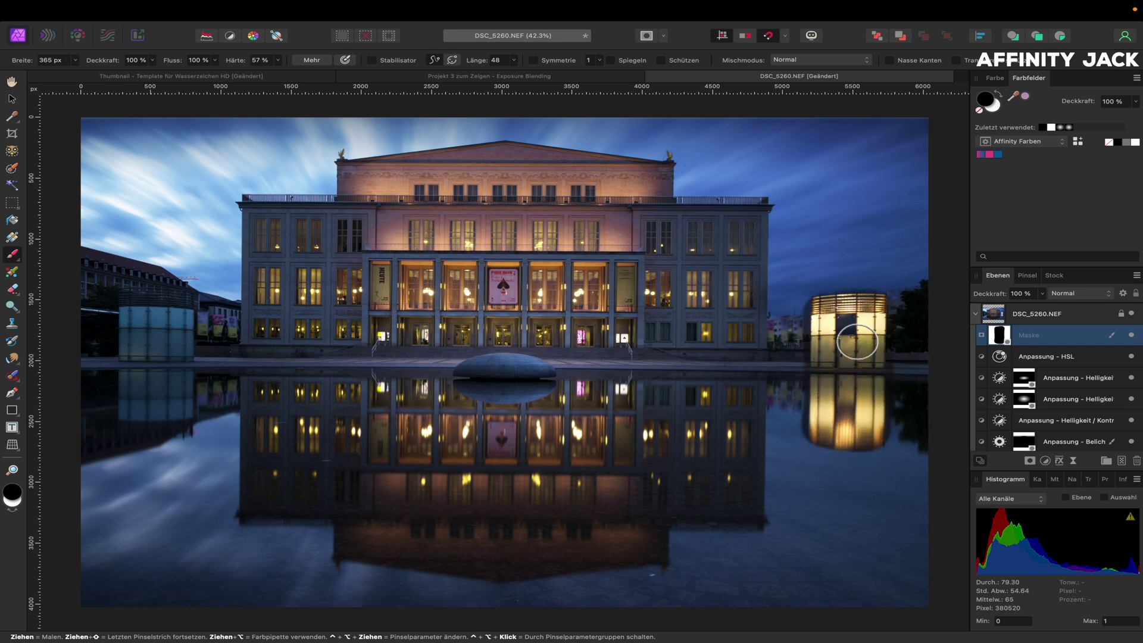
mouse_move(132, 306)
left_mouse_down()
mouse_move(176, 354)
mouse_move(179, 421)
mouse_move(132, 402)
mouse_move(153, 402)
mouse_move(176, 428)
mouse_move(127, 420)
mouse_move(173, 333)
mouse_move(153, 319)
mouse_move(135, 373)
left_mouse_up()
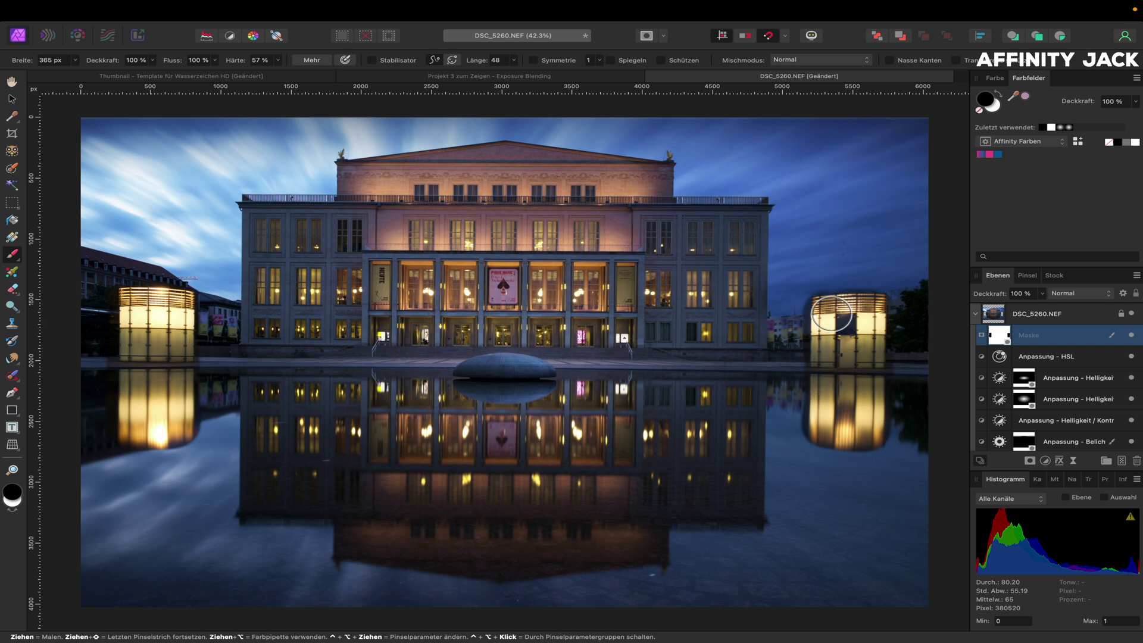
left_click_drag(853, 352, 814, 332)
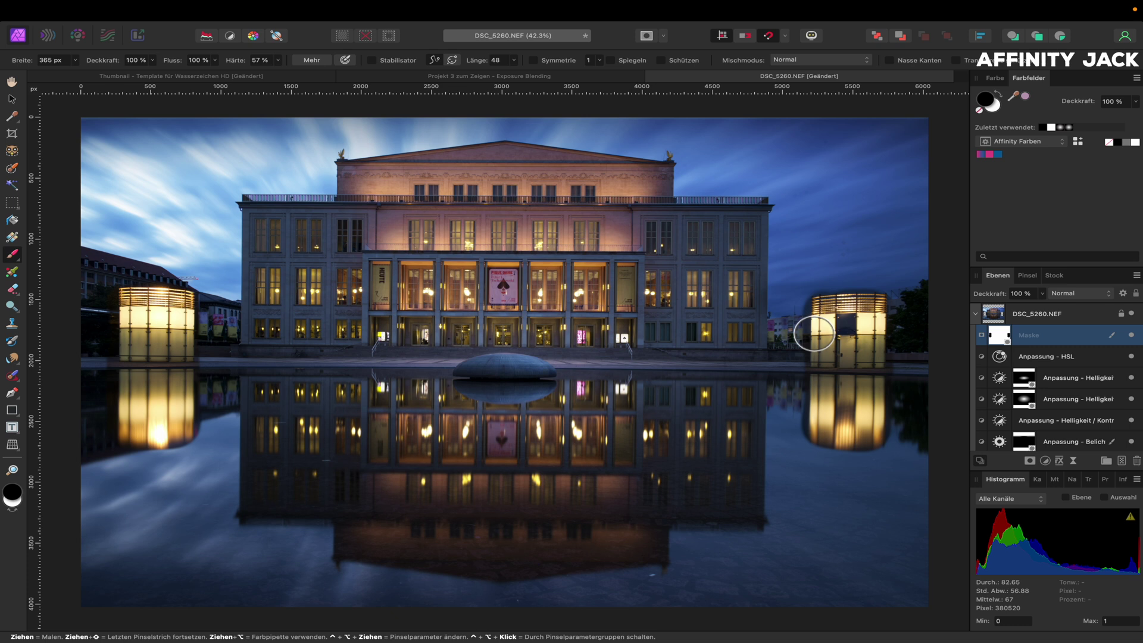
mouse_move(814, 333)
left_mouse_down()
mouse_move(806, 327)
mouse_move(827, 340)
left_mouse_up()
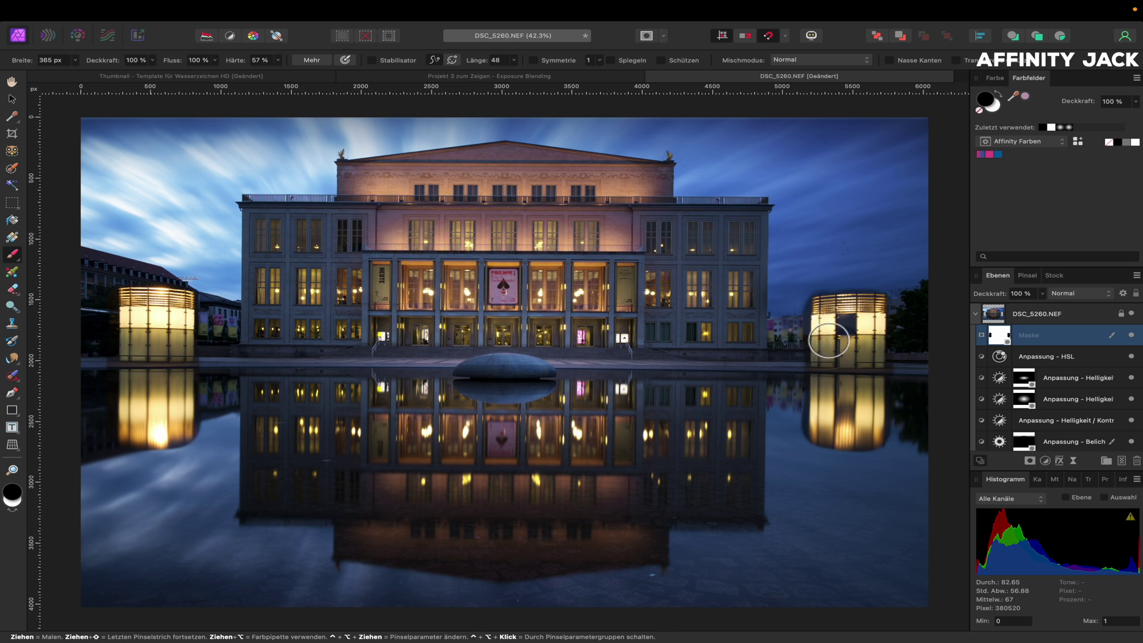
- Add a Brightness/Contrast adjustment above DSC_5264.NEF with brightness raised to 60%
left_click(976, 314)
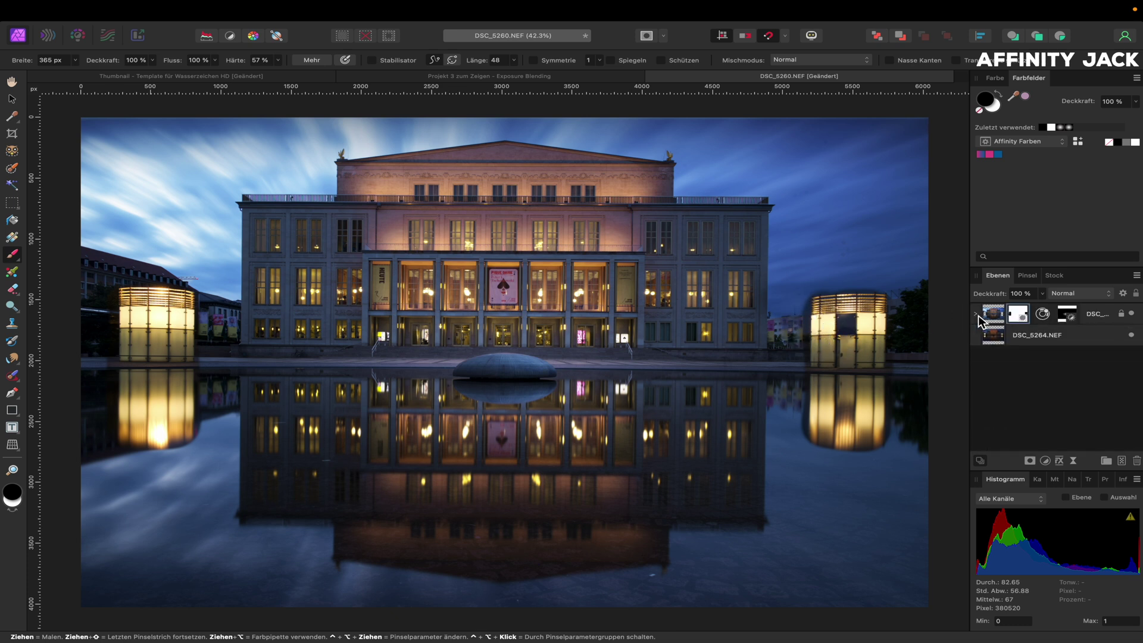
left_click(1019, 338)
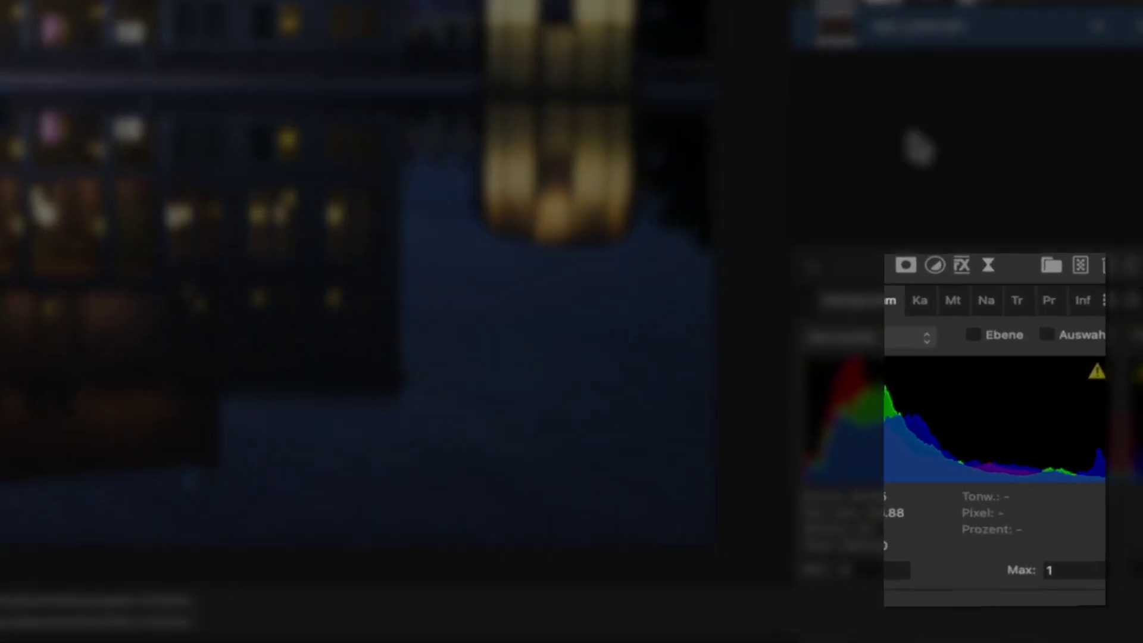
left_click(940, 264)
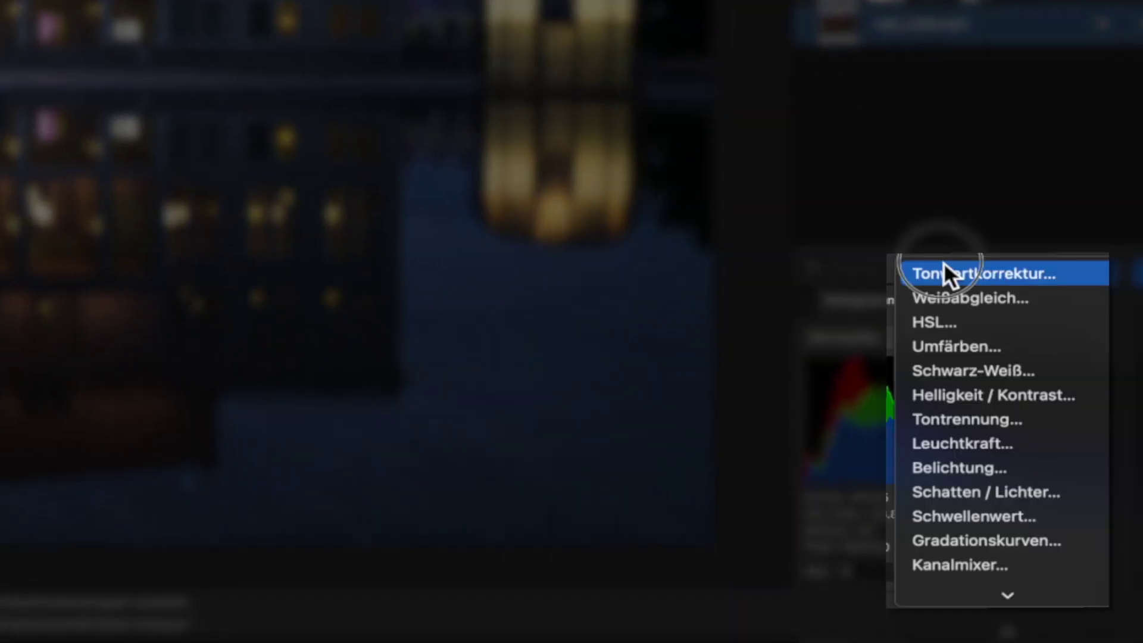
left_click(988, 397)
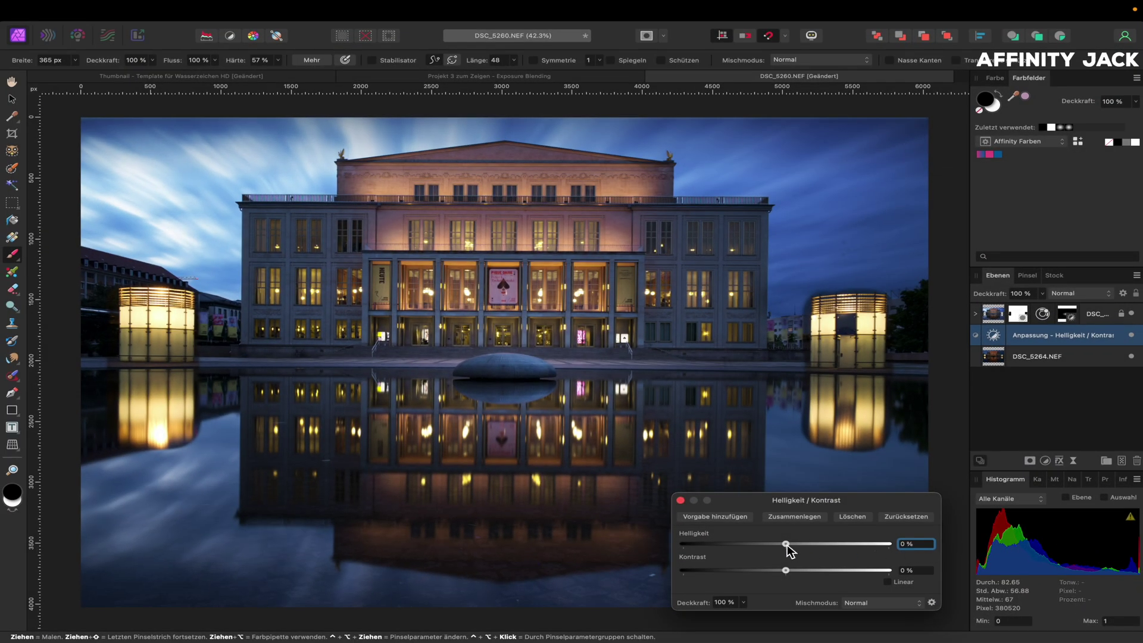
left_click_drag(786, 544, 846, 547)
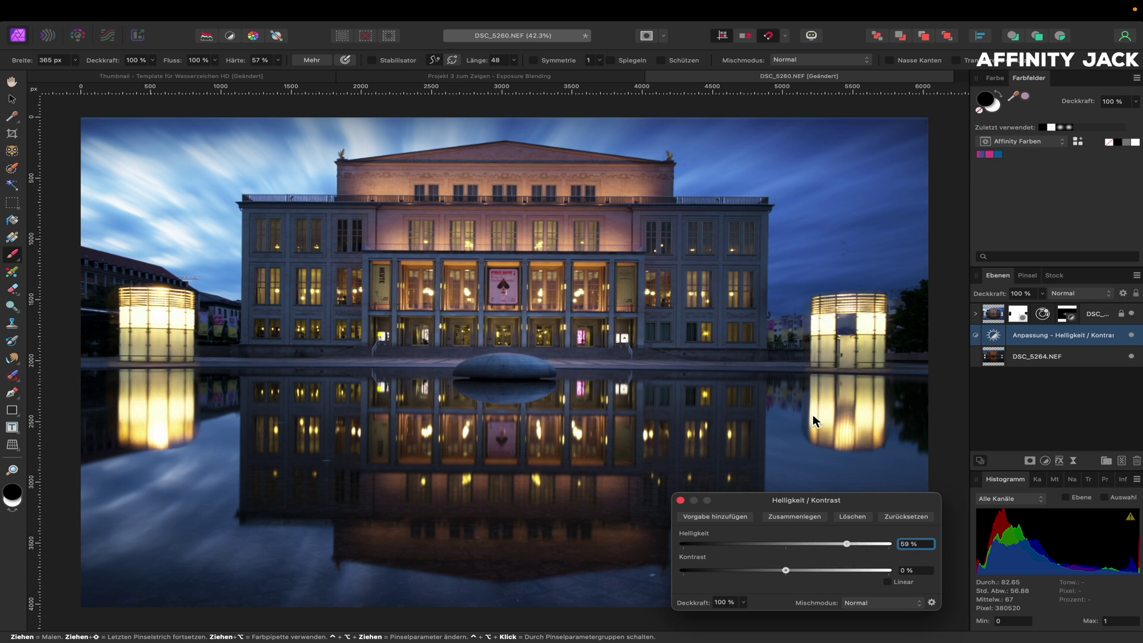
left_click(680, 500)
- Mask the brightening off both pavilions at 100% then 50% brush, and hide DSC_5260.NEF to compare
mouse_move(836, 318)
left_mouse_down()
mouse_move(851, 318)
mouse_move(868, 367)
mouse_move(849, 347)
mouse_move(845, 440)
left_mouse_up()
key("5")
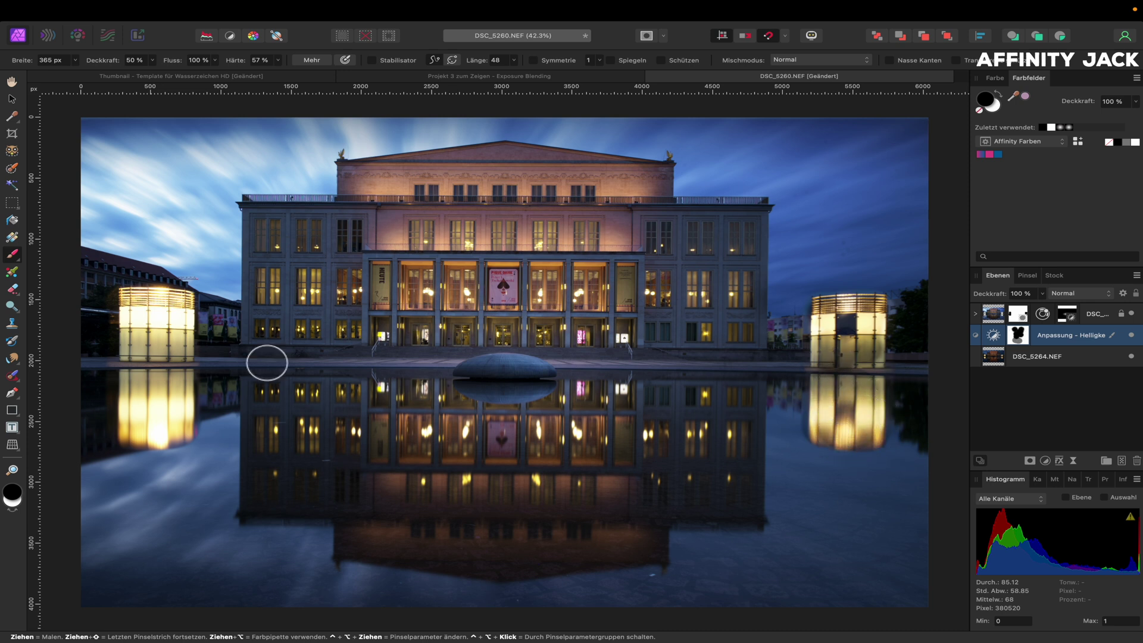
mouse_move(139, 306)
left_mouse_down()
mouse_move(152, 327)
mouse_move(153, 420)
left_mouse_up()
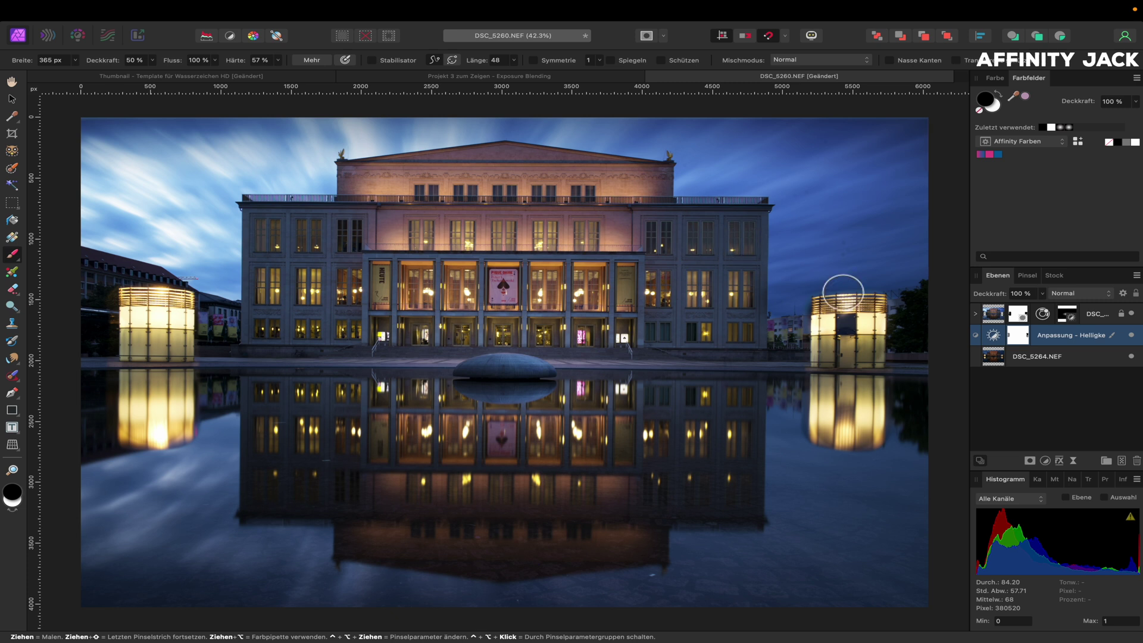
left_click(1132, 315)
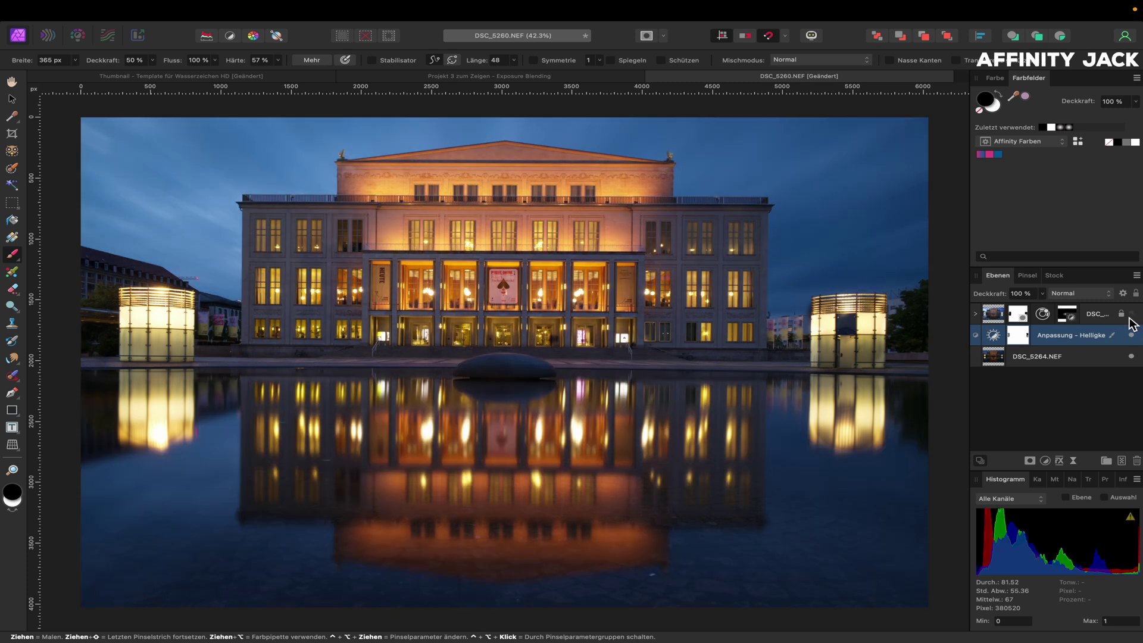
- Show the DSC_5260.NEF group, select its mask, and set the brush to 100% opacity
left_click(1132, 315)
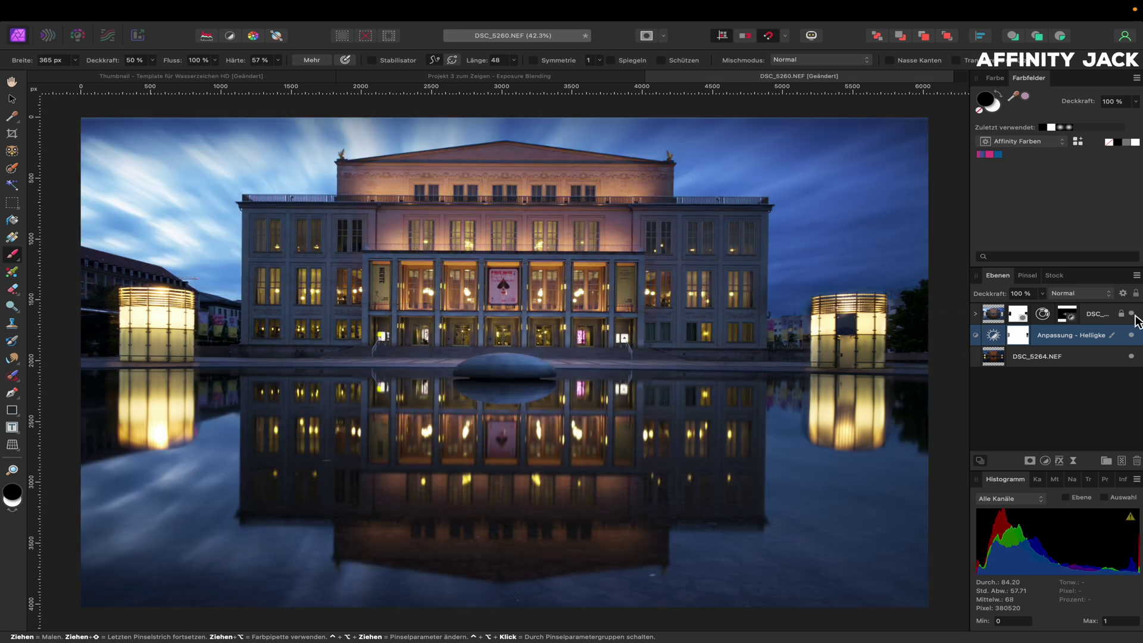
left_click(975, 313)
left_click(1008, 339)
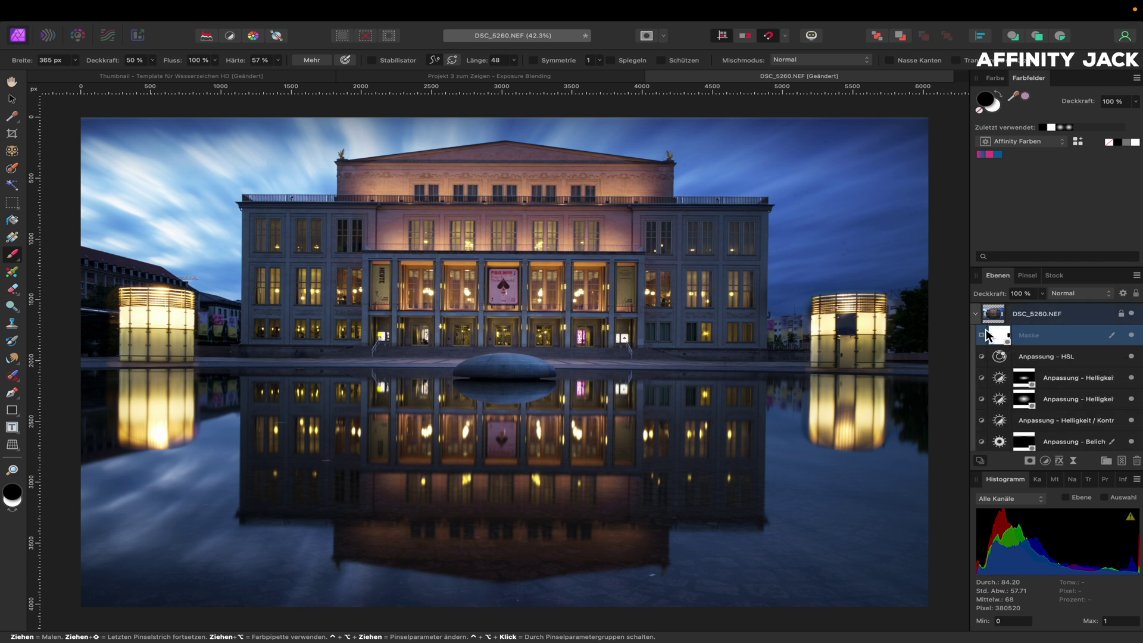
key("0")
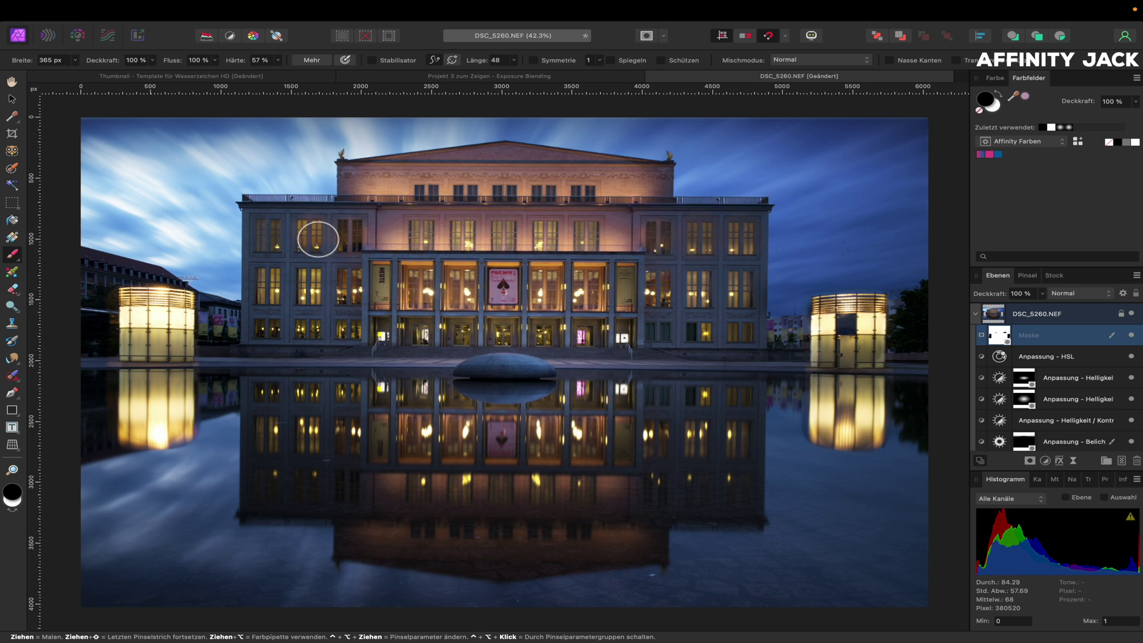
- Paint the lit windows, ground floor and water reflection into the mask at 100% then 50%
left_click_drag(317, 239, 280, 241)
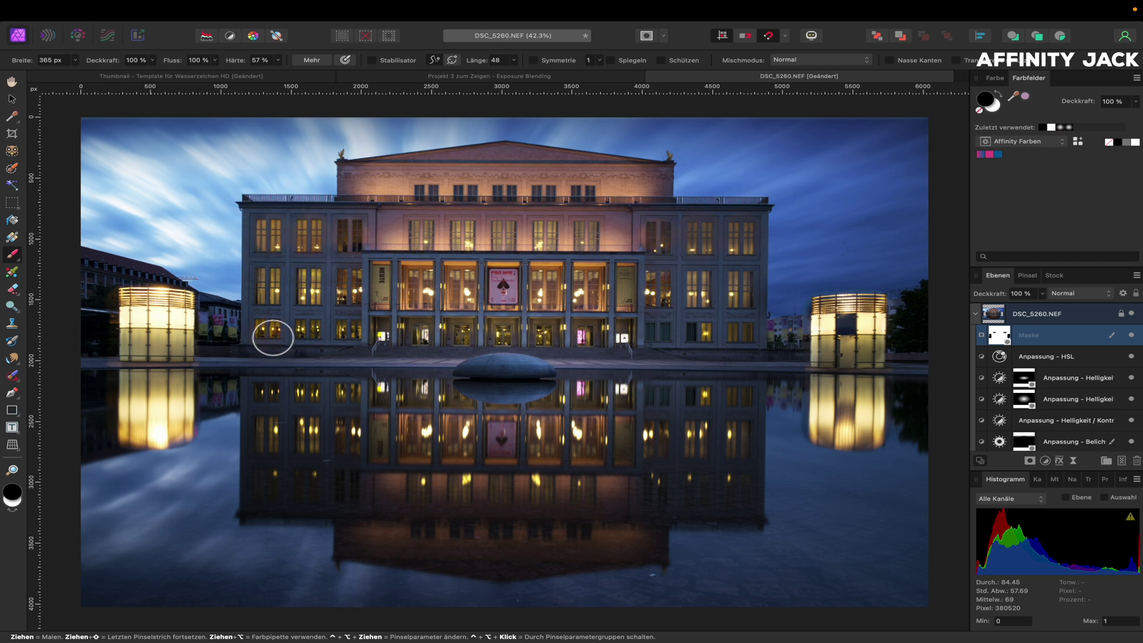
left_click_drag(273, 337, 745, 334)
mouse_move(661, 247)
left_mouse_down()
mouse_move(742, 400)
mouse_move(667, 341)
left_mouse_up()
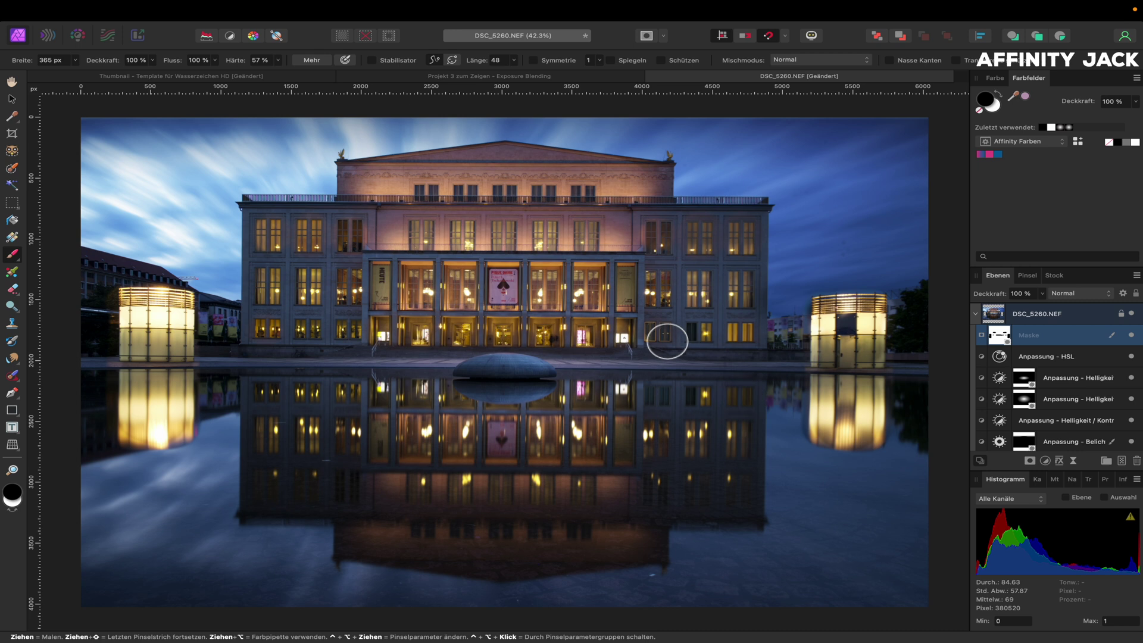
key("5")
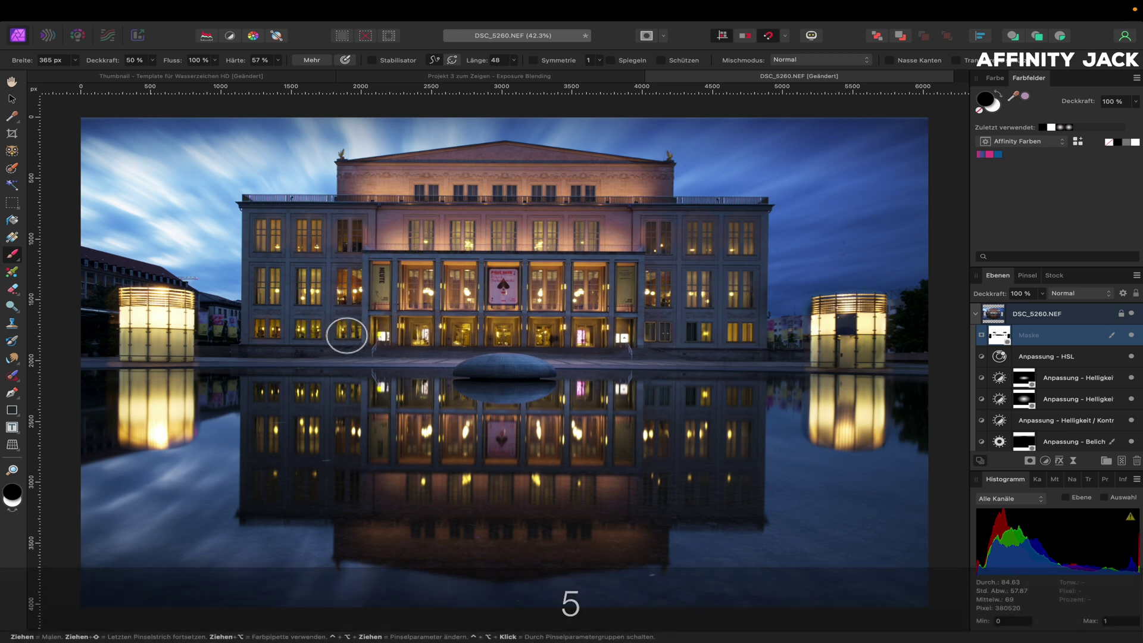
left_click_drag(745, 398, 667, 401)
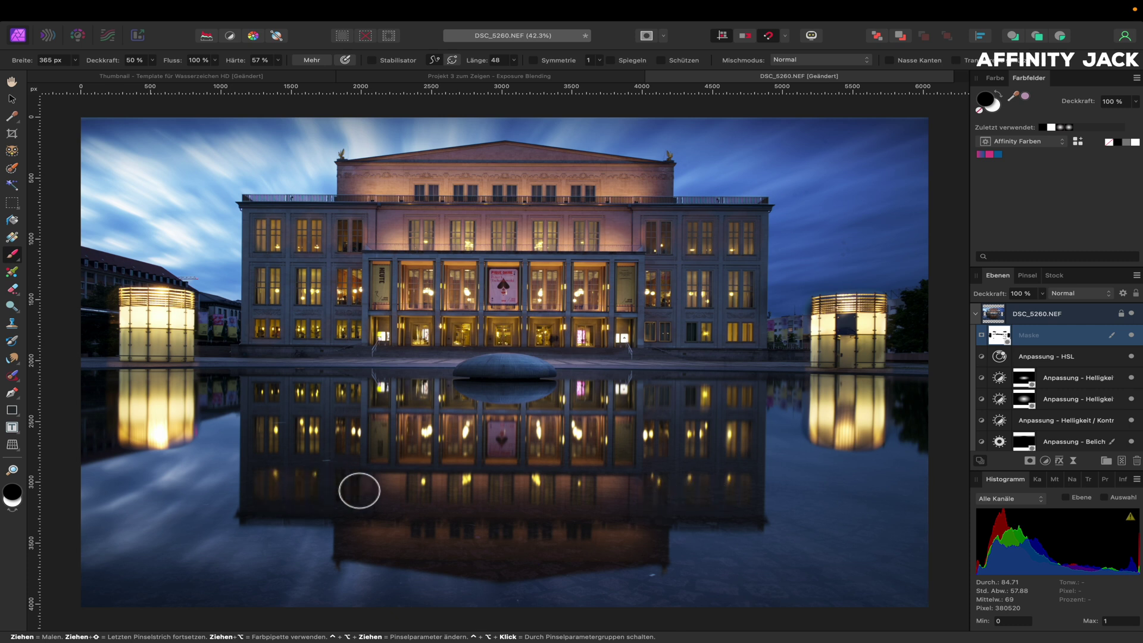
mouse_move(288, 434)
left_mouse_down()
mouse_move(286, 401)
mouse_move(350, 400)
left_mouse_up()
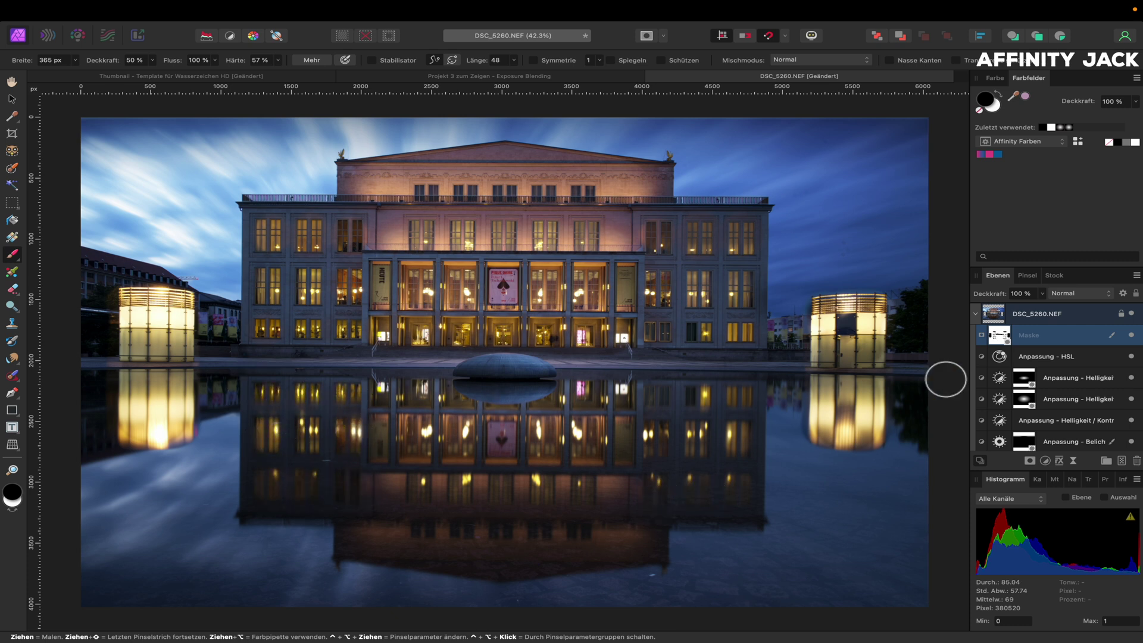
- Toggle the mask's visibility several times to compare before and after
left_click(1132, 336)
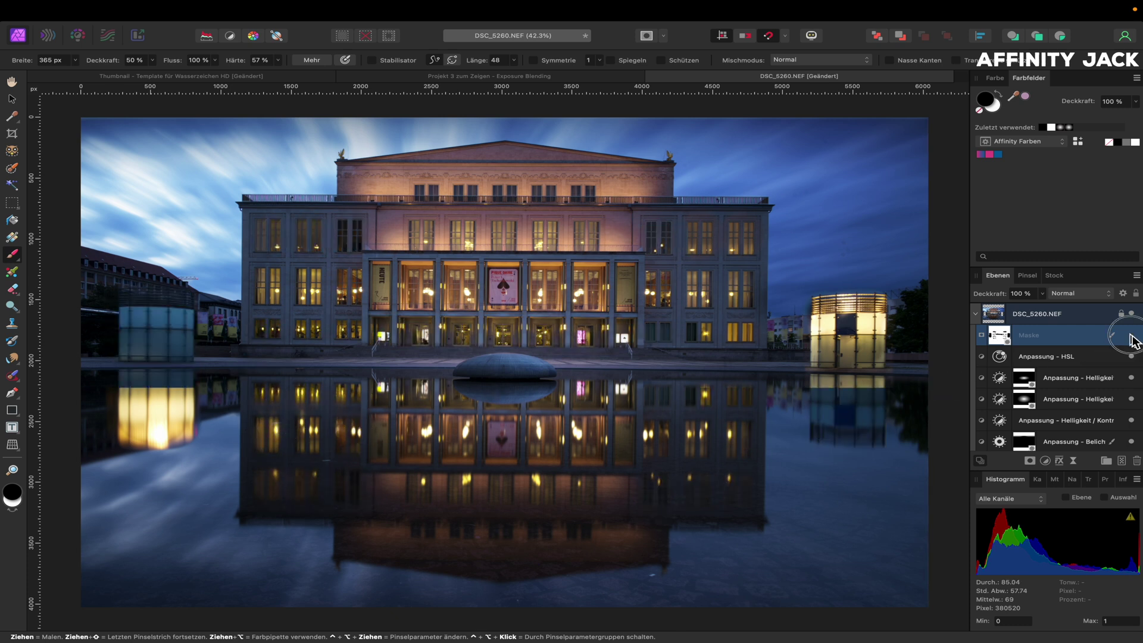
left_click(1131, 337)
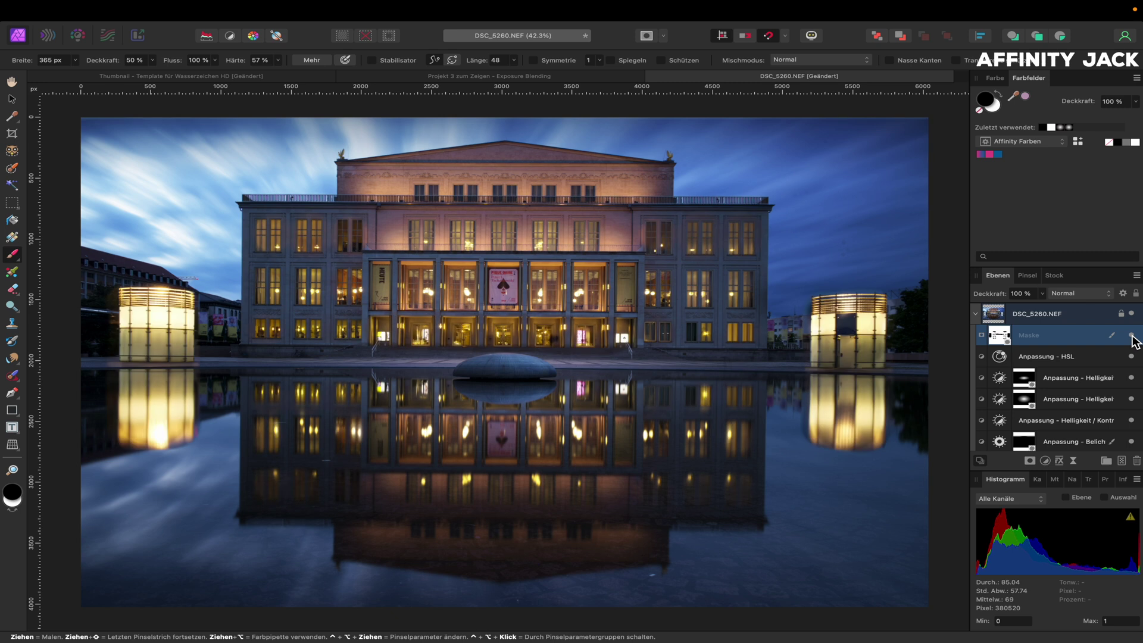
left_click(1131, 337)
left_click(1132, 336)
left_click(1131, 337)
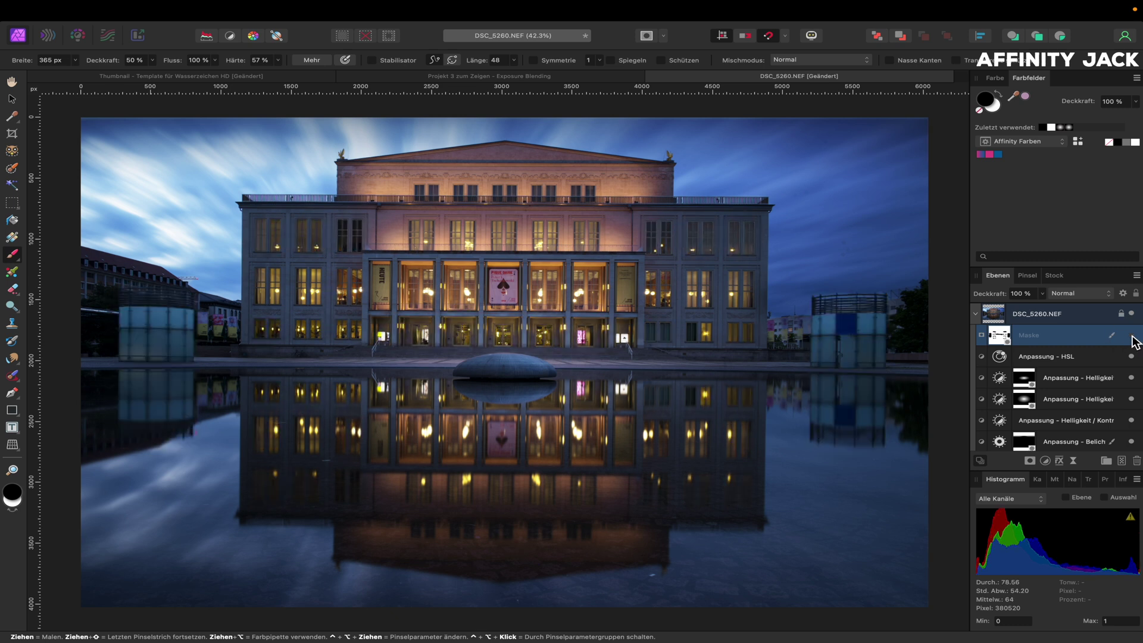
left_click(1131, 337)
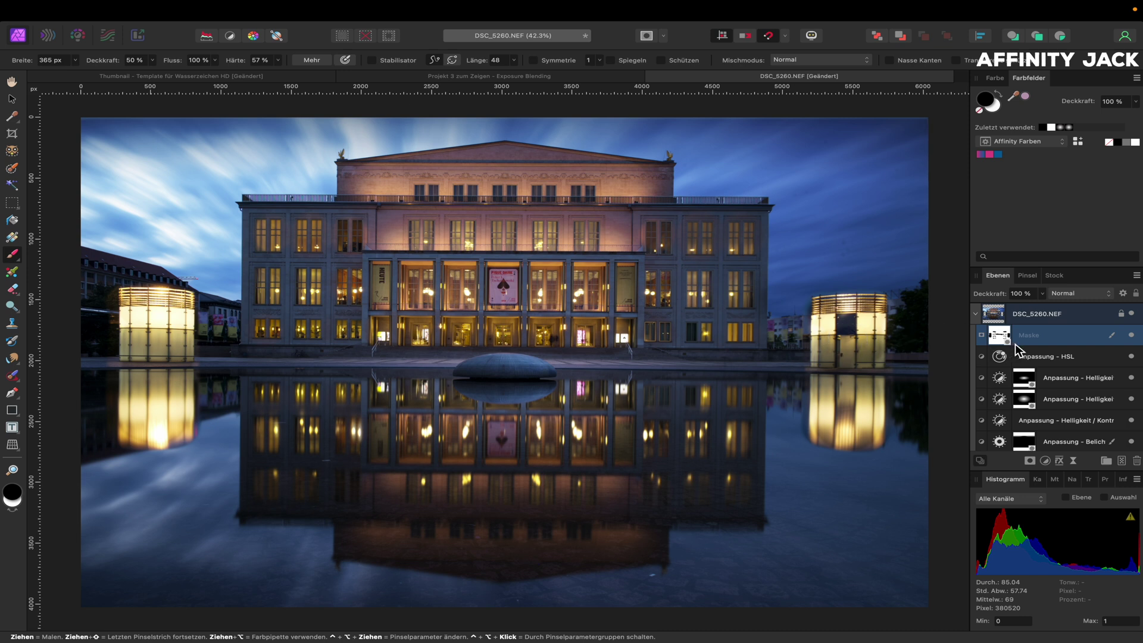
- Add an HSL adjustment on DSC_5264.NEF shifting yellows by 17° hue, 4% saturation, 11% lightness
scroll(1080, 338, "down", 3)
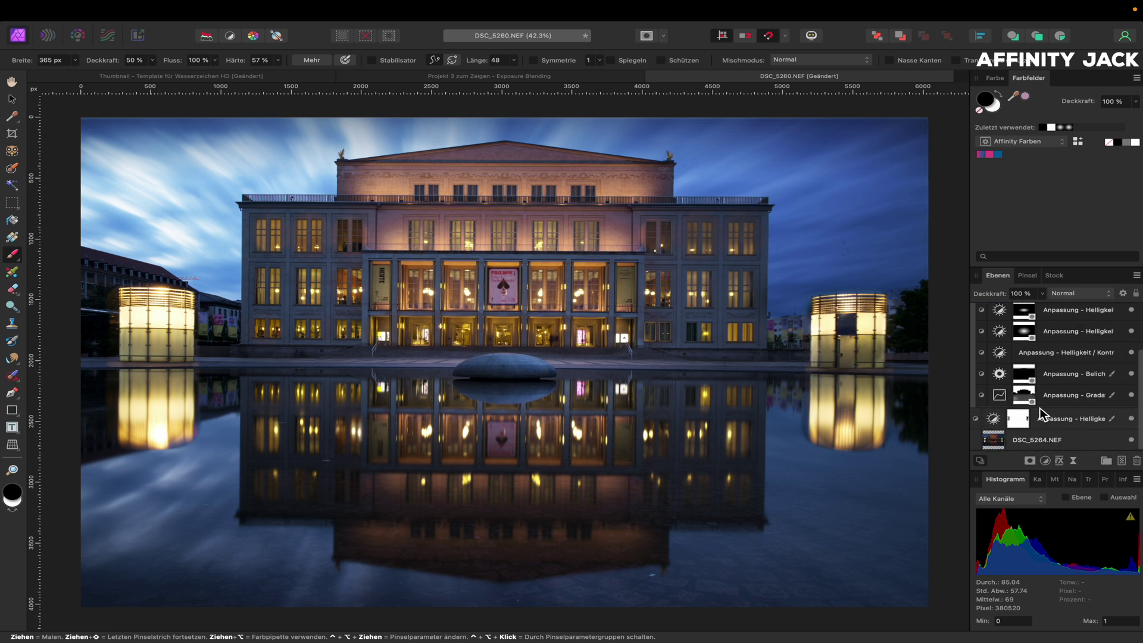
left_click(995, 441)
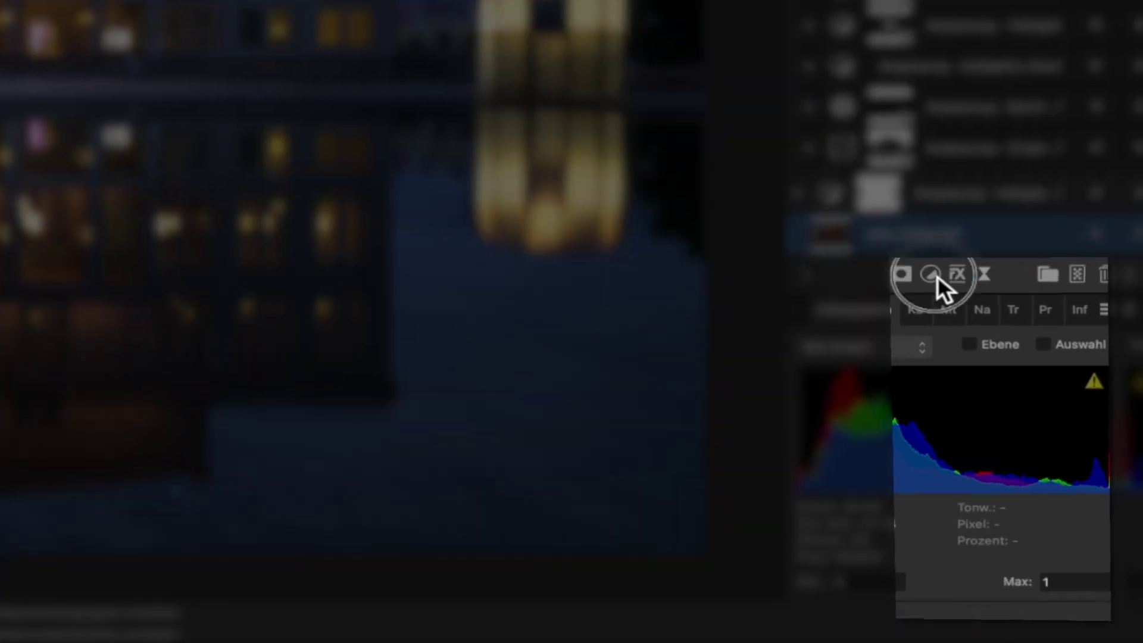
left_click(939, 275)
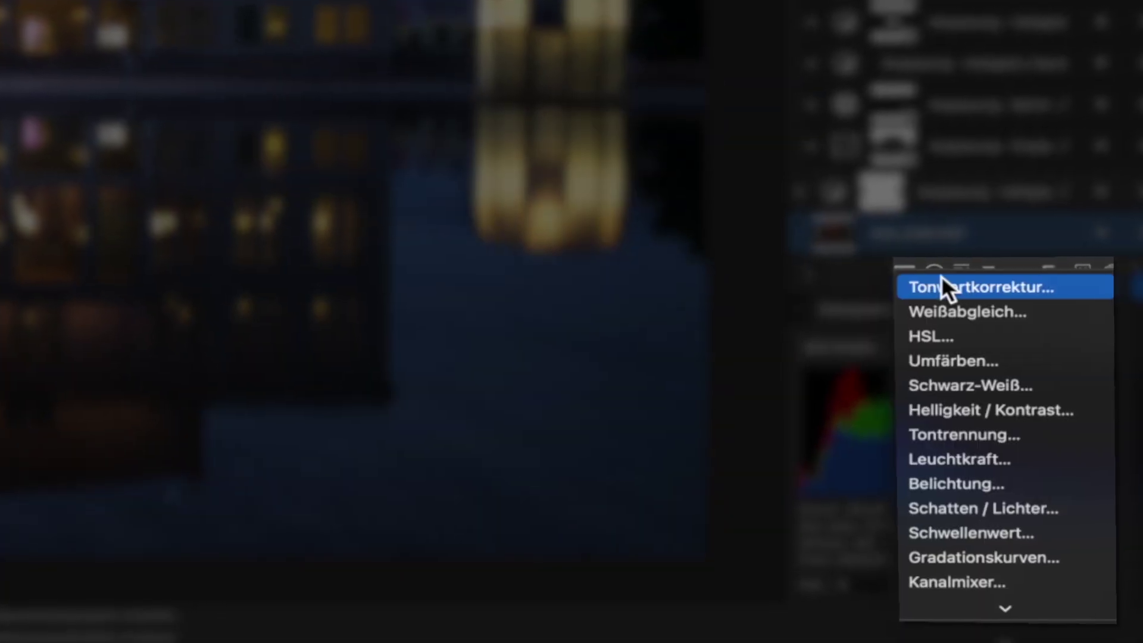
left_click(946, 327)
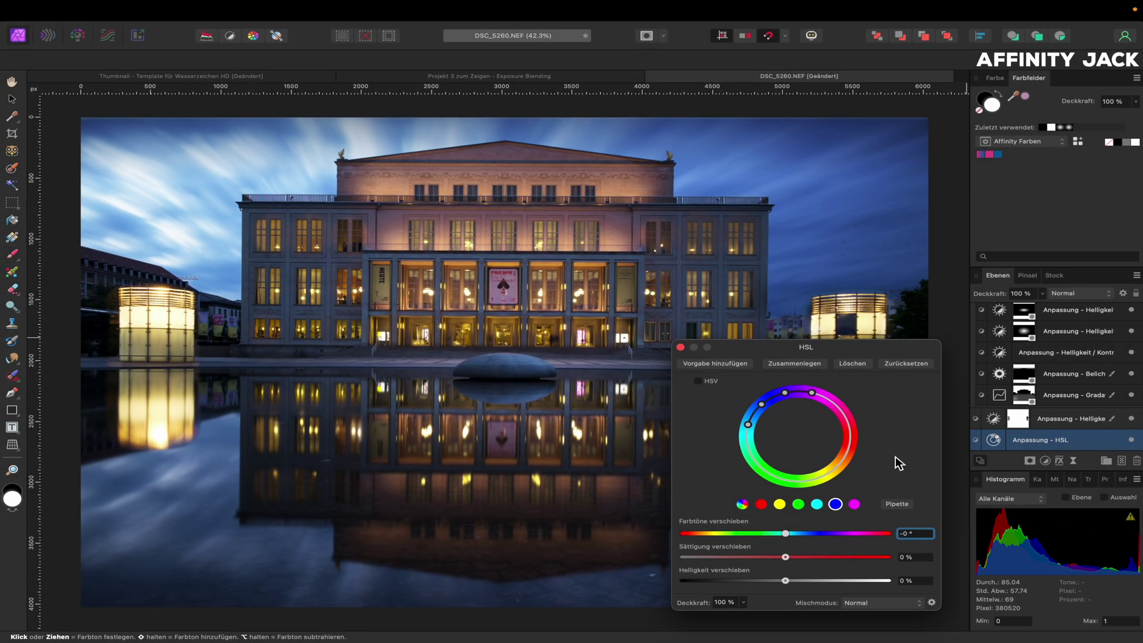
left_click(869, 322)
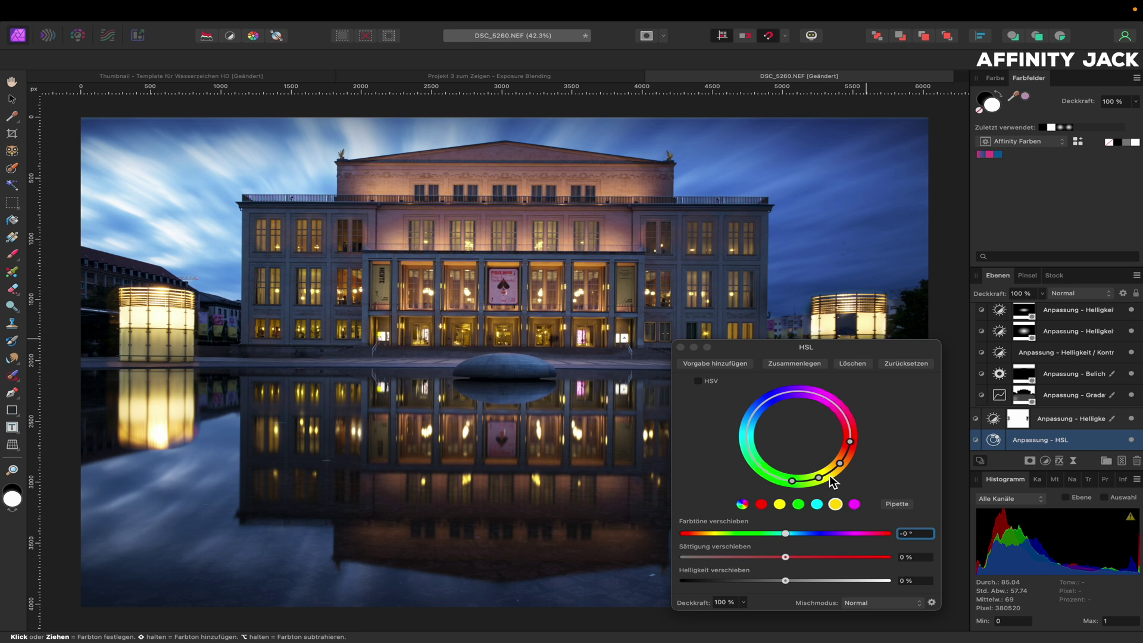
left_click_drag(856, 347, 856, 362)
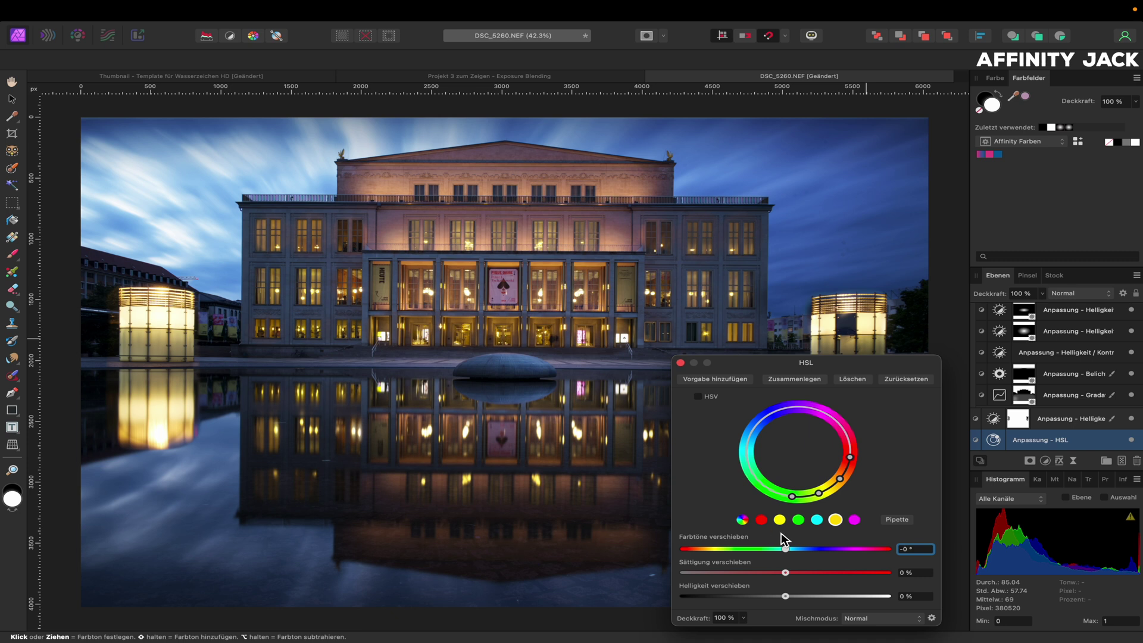
left_click_drag(788, 553, 799, 596)
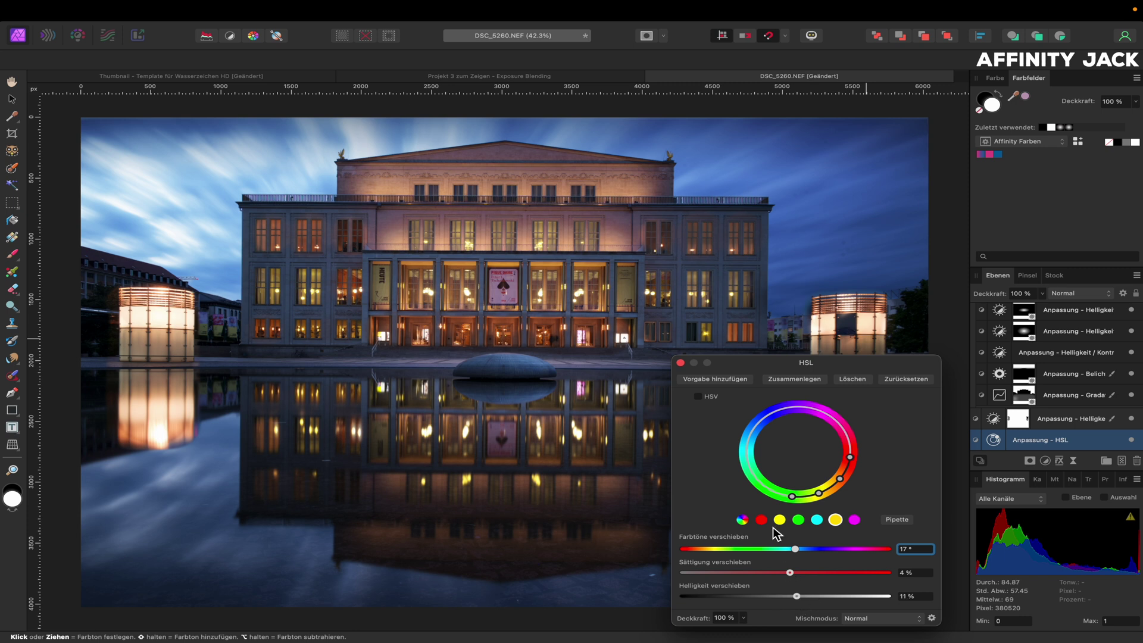
left_click(681, 363)
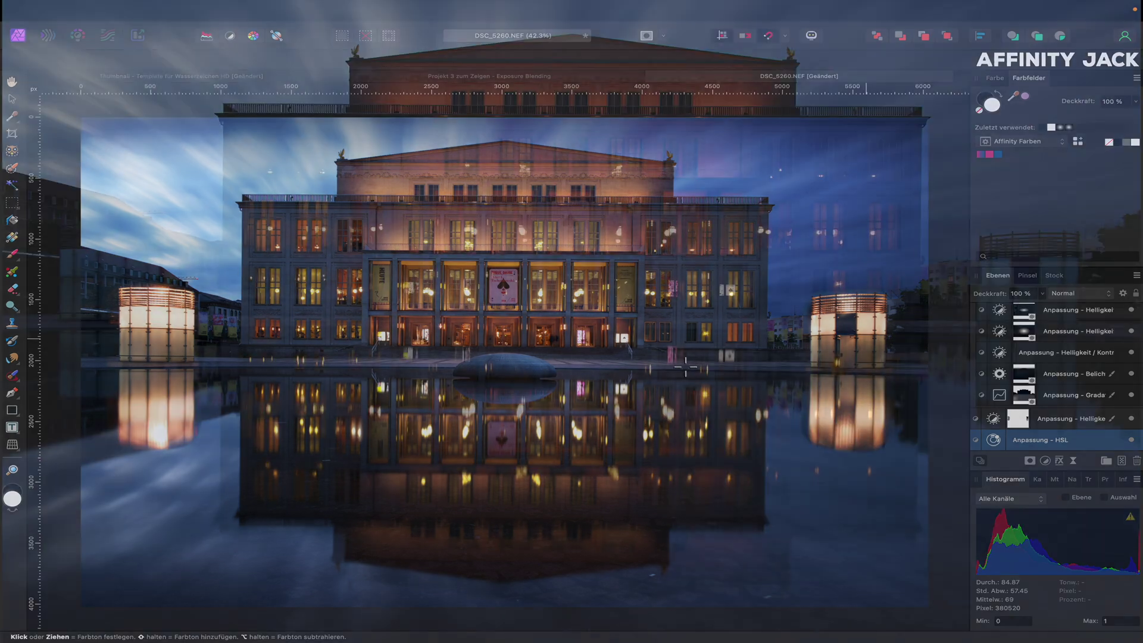